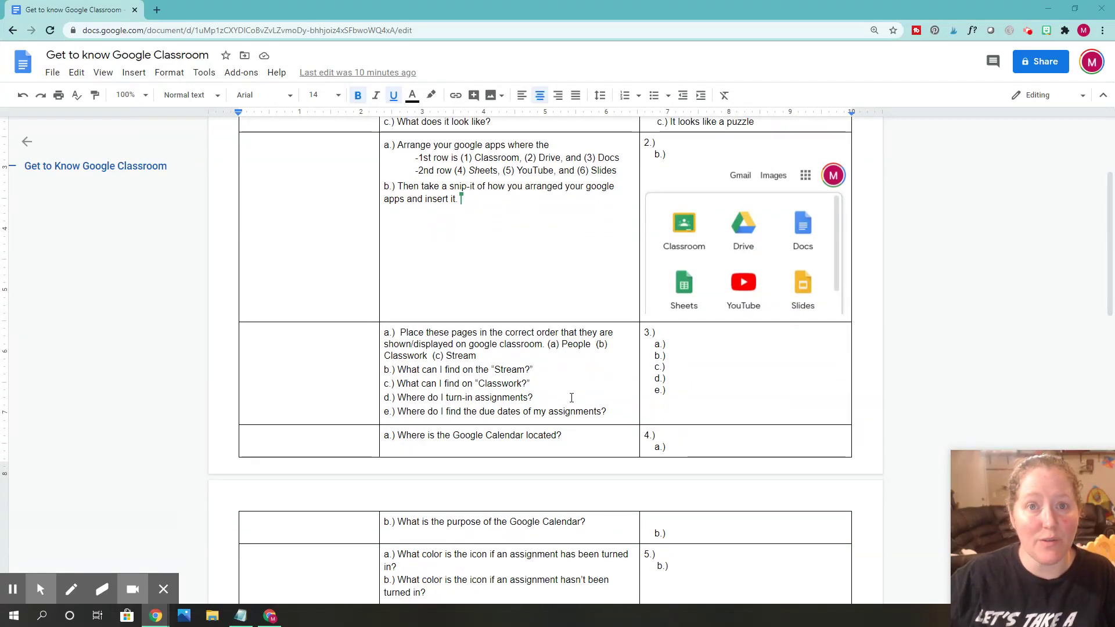
- Restore the document's browser window from full screen and snap it to the left half of the screen
scroll(472, 372, down, 1)
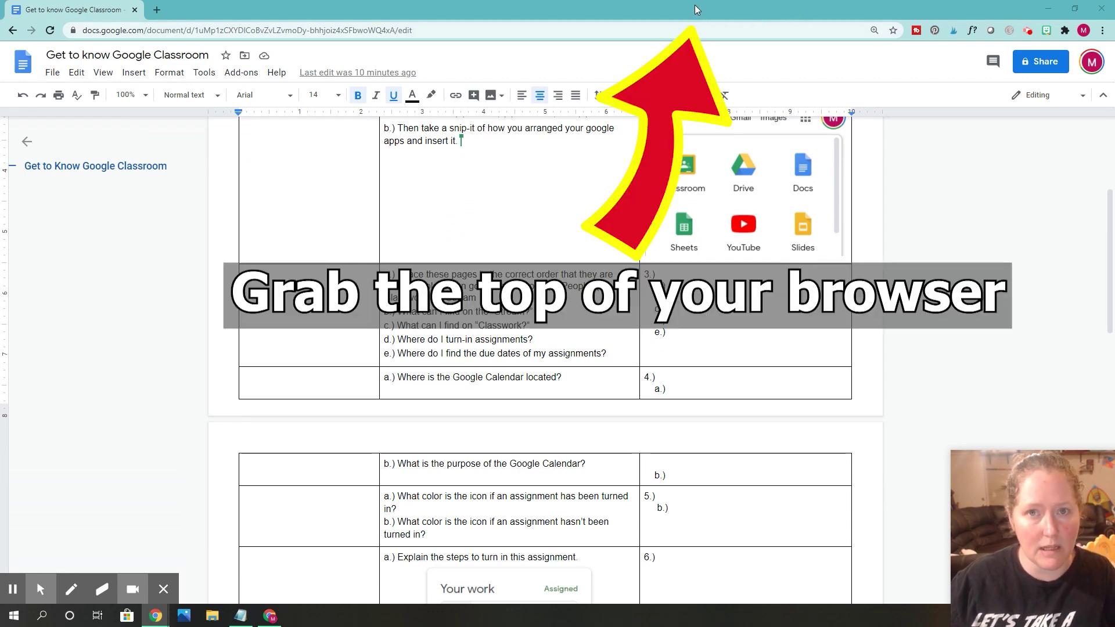
drag(697, 10, 676, 60)
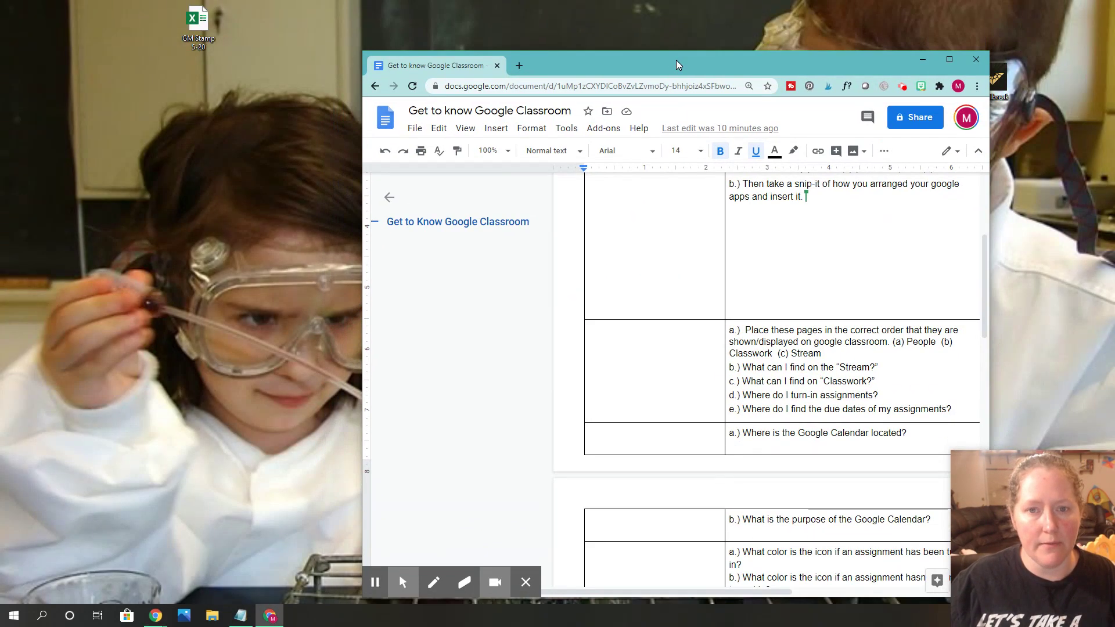
double_click(705, 60)
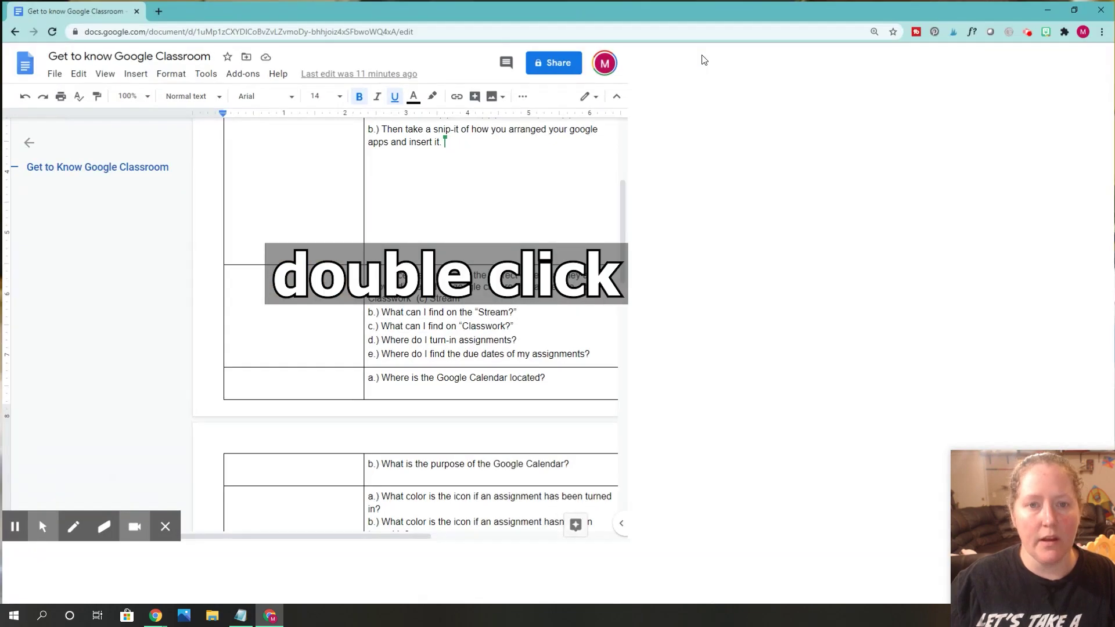
double_click(64, 8)
drag(201, 39, 214, 66)
double_click(215, 66)
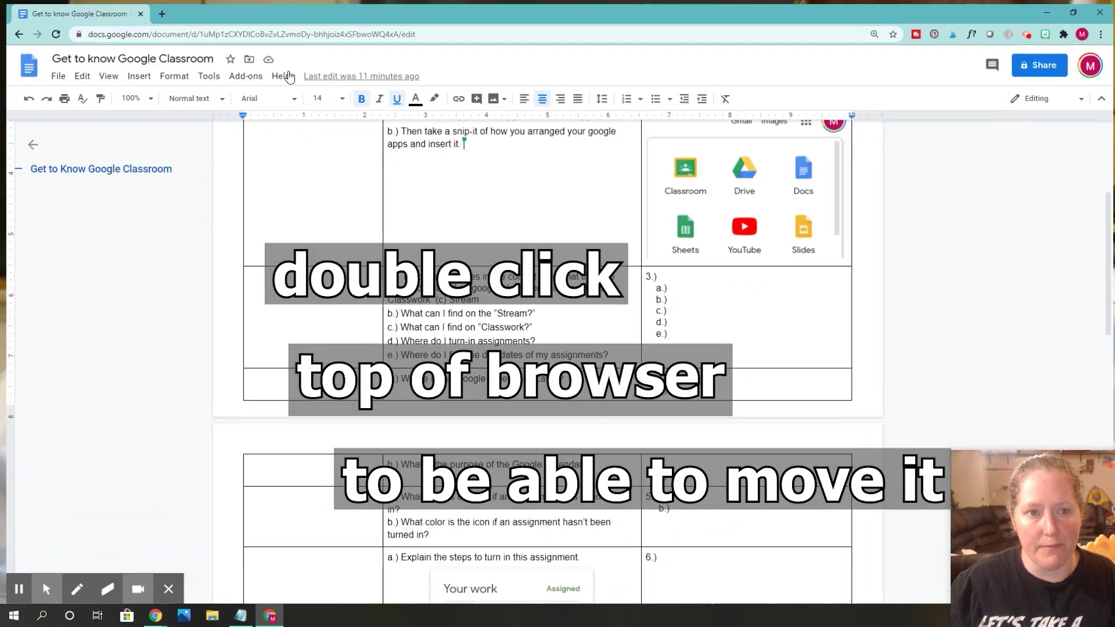
drag(328, 8, 1, 79)
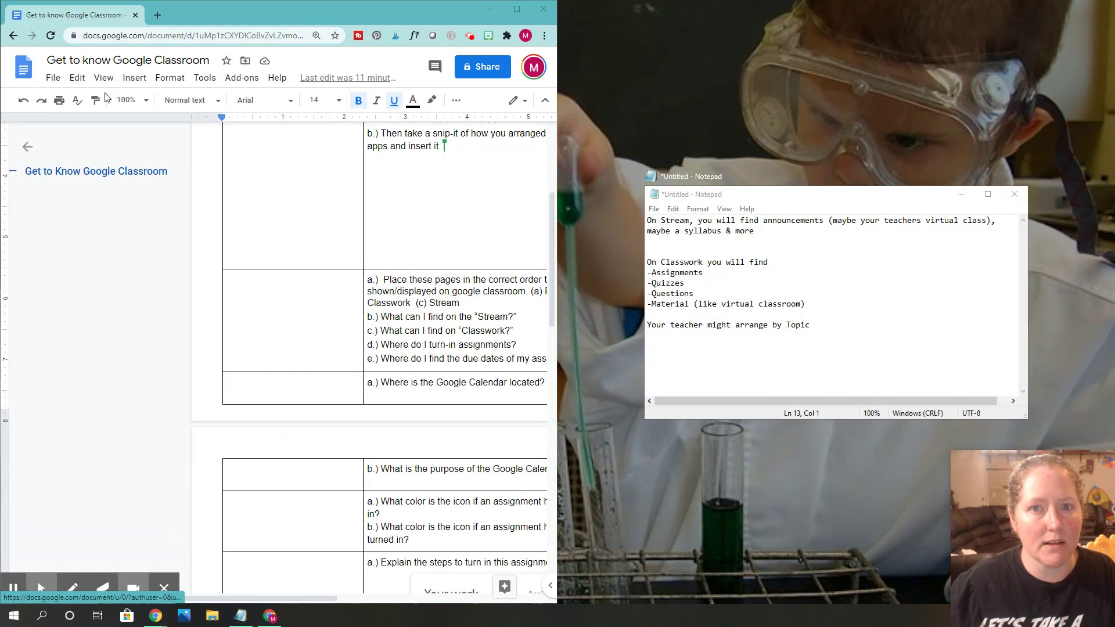
click(836, 199)
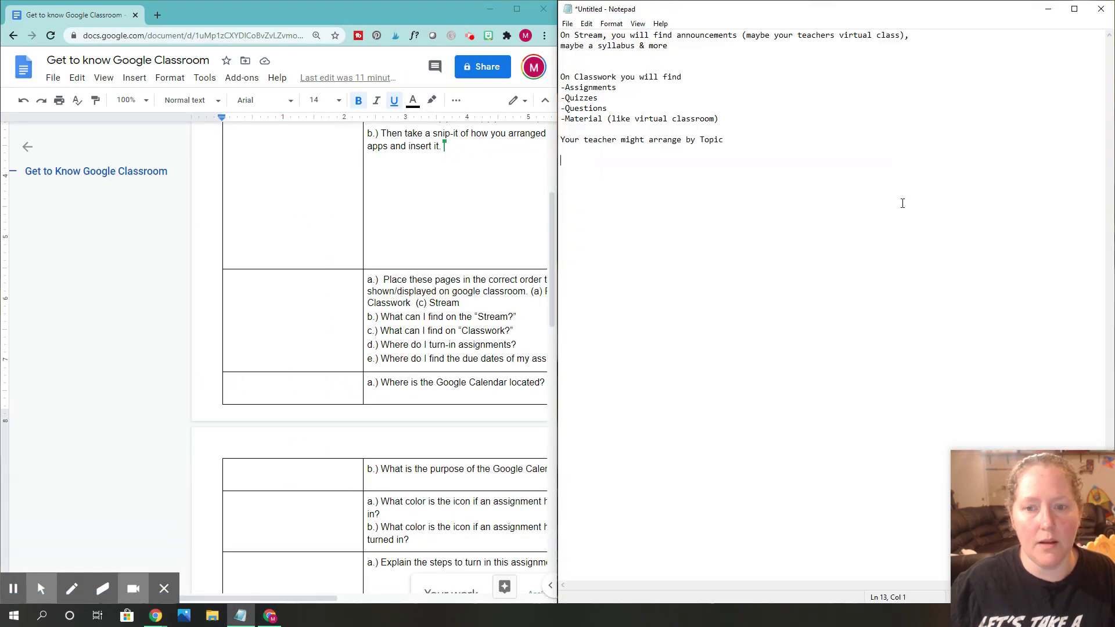
click(1074, 9)
click(1075, 7)
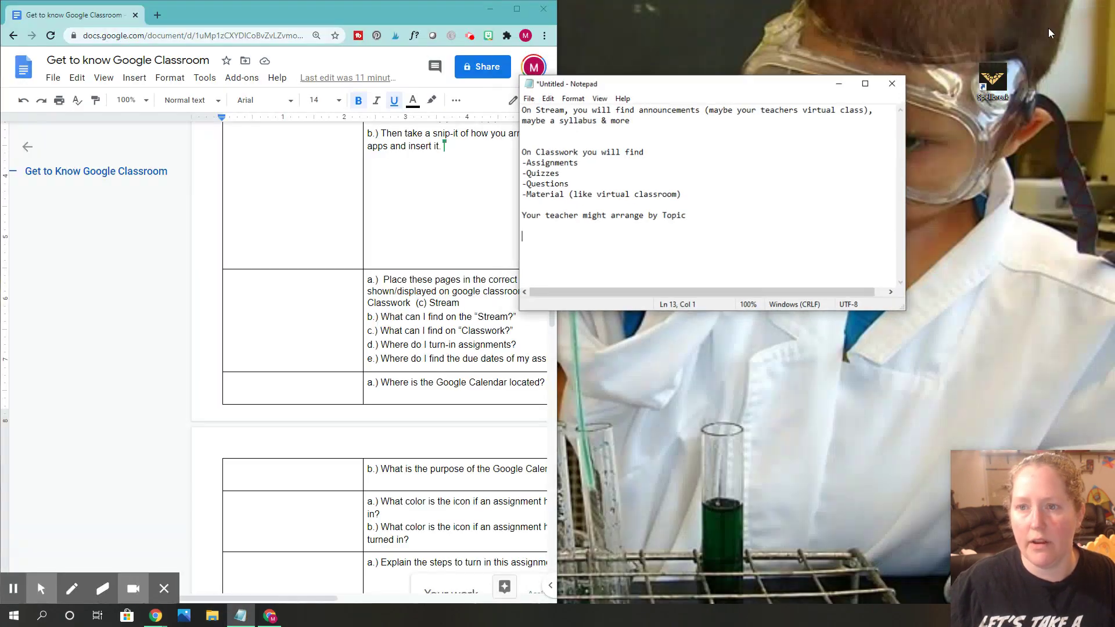
drag(790, 90, 0, 139)
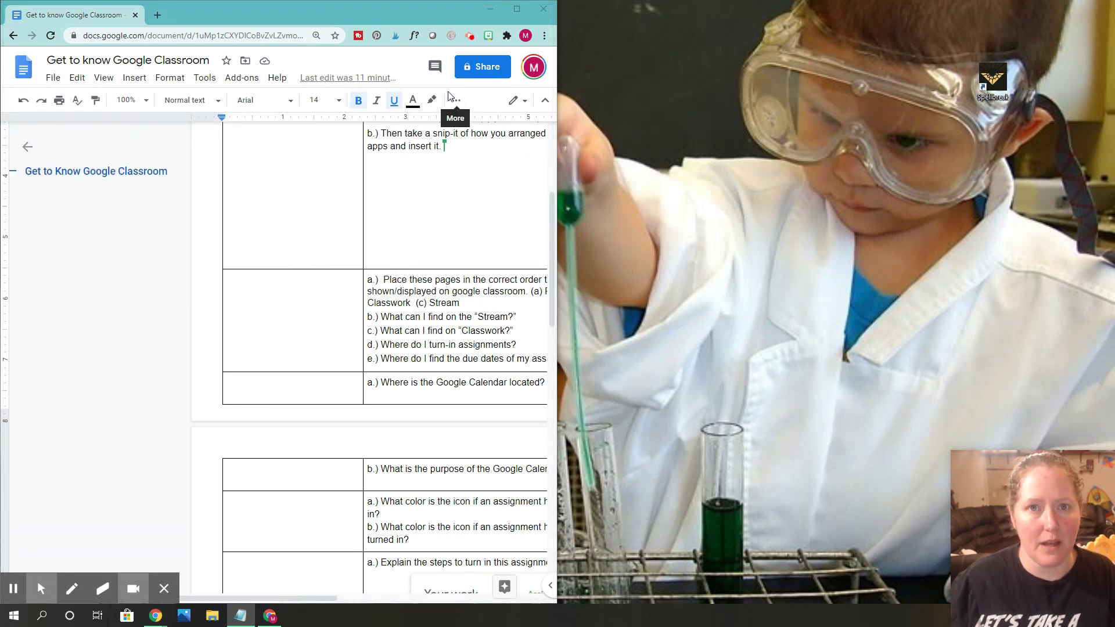
- Open a new browser tab and snap it as a separate window beside the document, with the worksheet's answer column in view
click(157, 16)
drag(194, 19, 1114, 40)
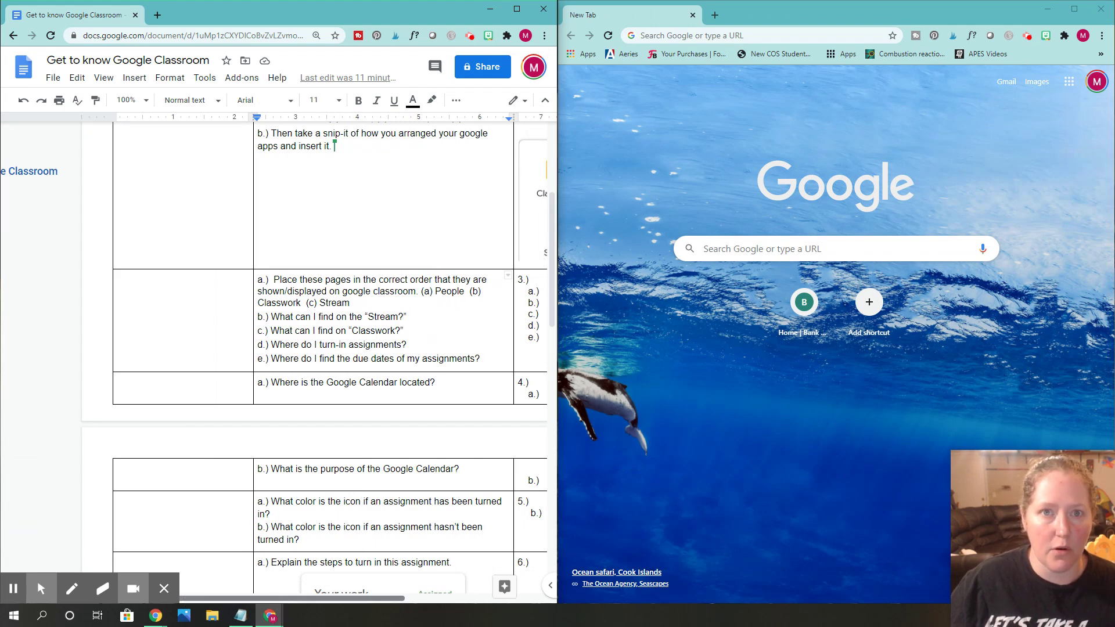
scroll(186, 598, right, 5)
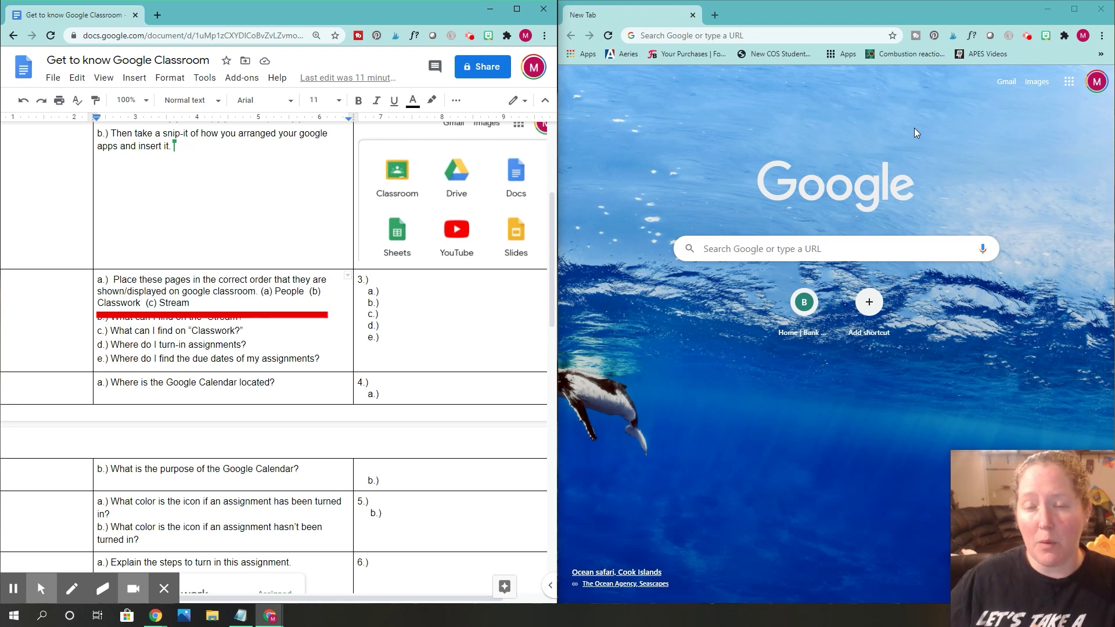
- Open the first Biology - Period 1 class in Google Classroom in the new window and view its Stream page
click(1072, 85)
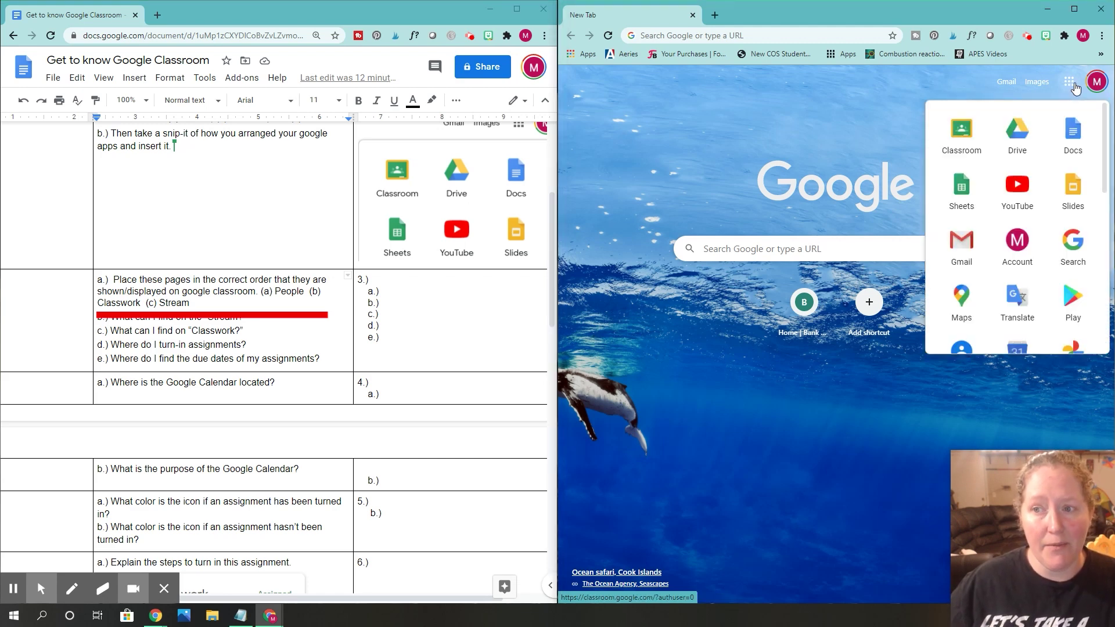
click(963, 138)
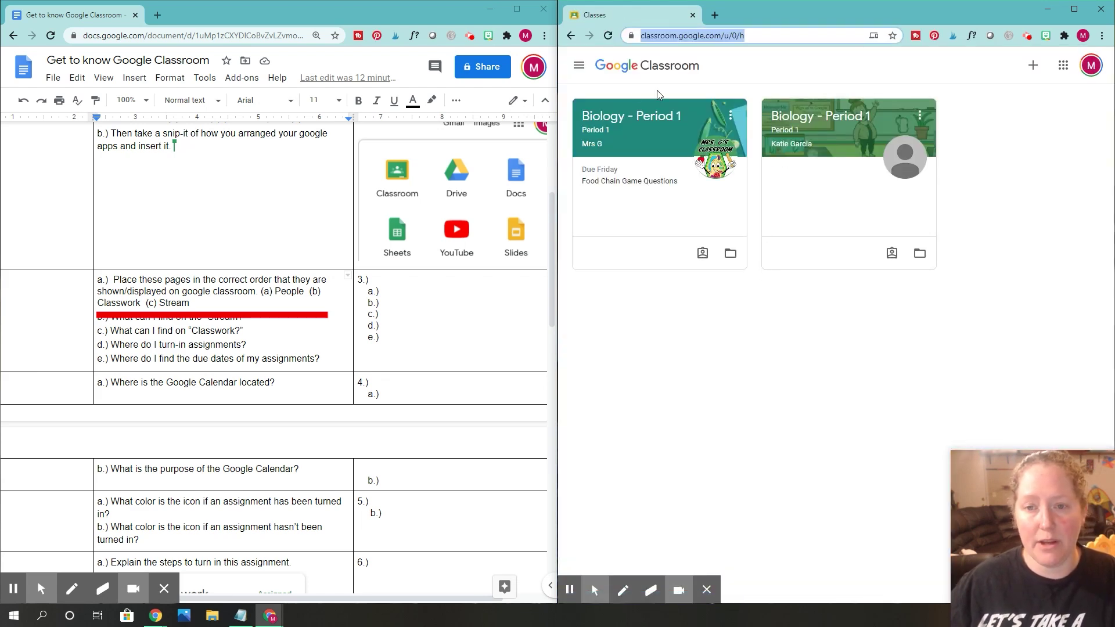
click(633, 120)
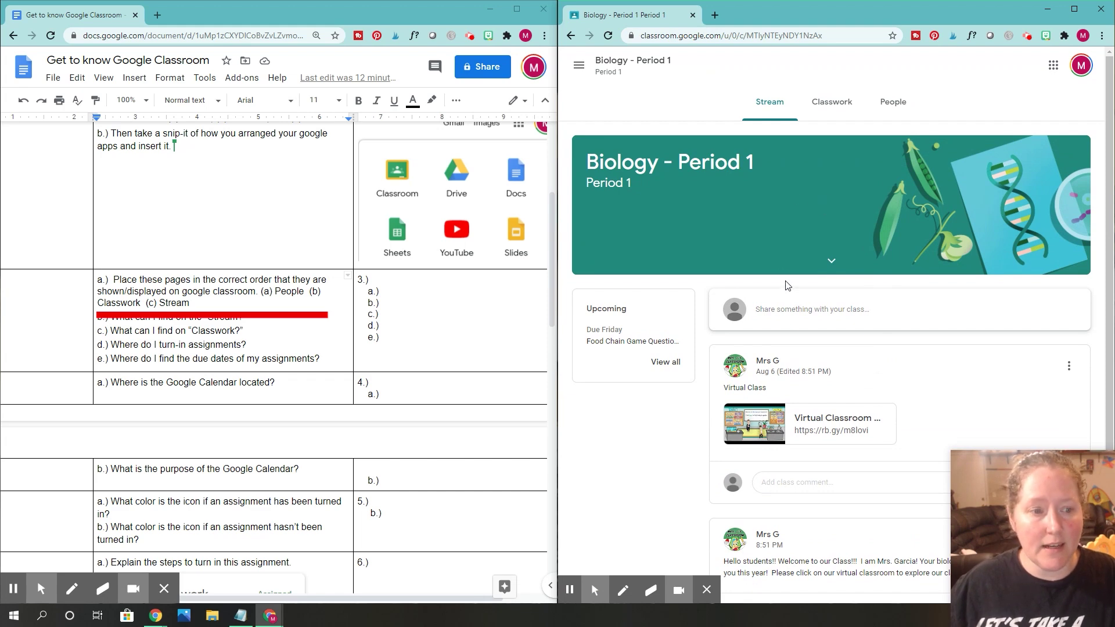
scroll(788, 277, down, 1)
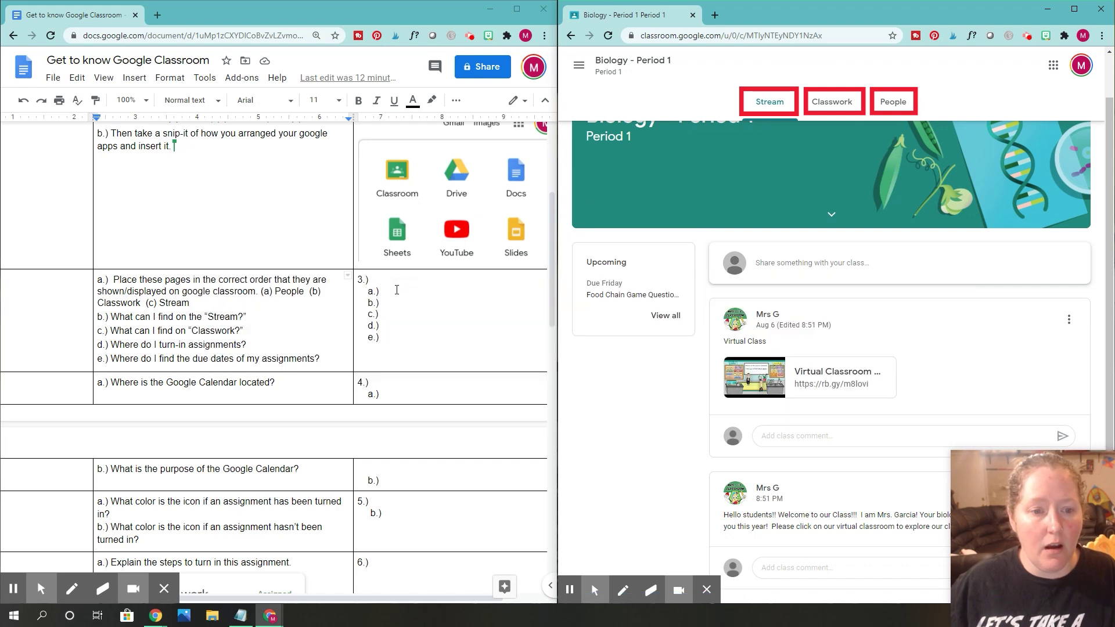
- Answer question 3a in the worksheet with "(1) Stream (2) Classwork (3) People"
click(394, 292)
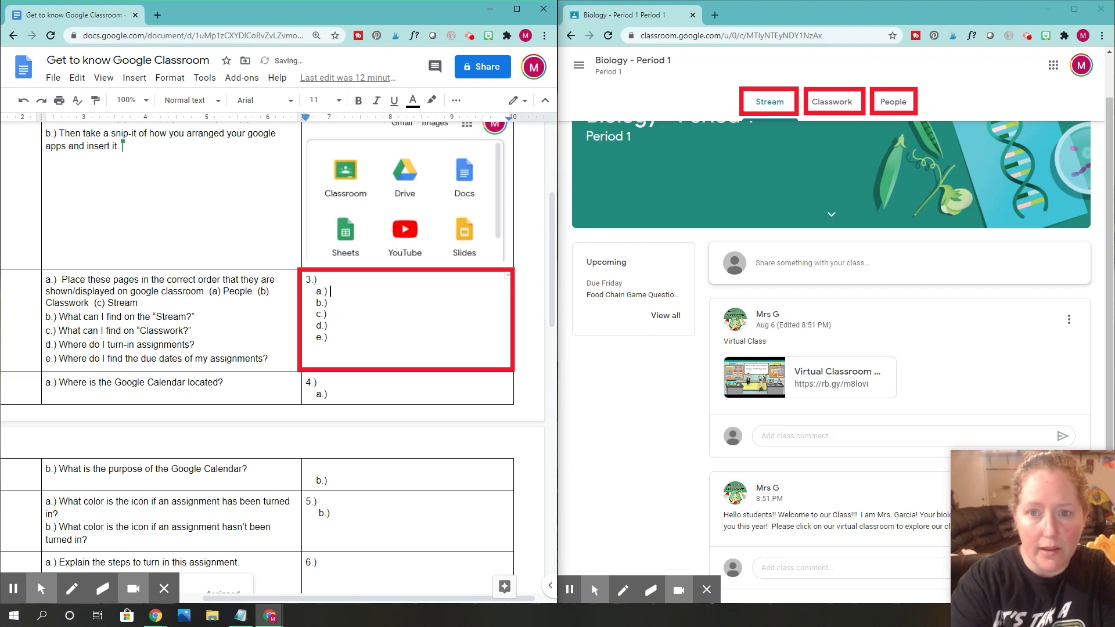
text((1) stream (2) Classwork)
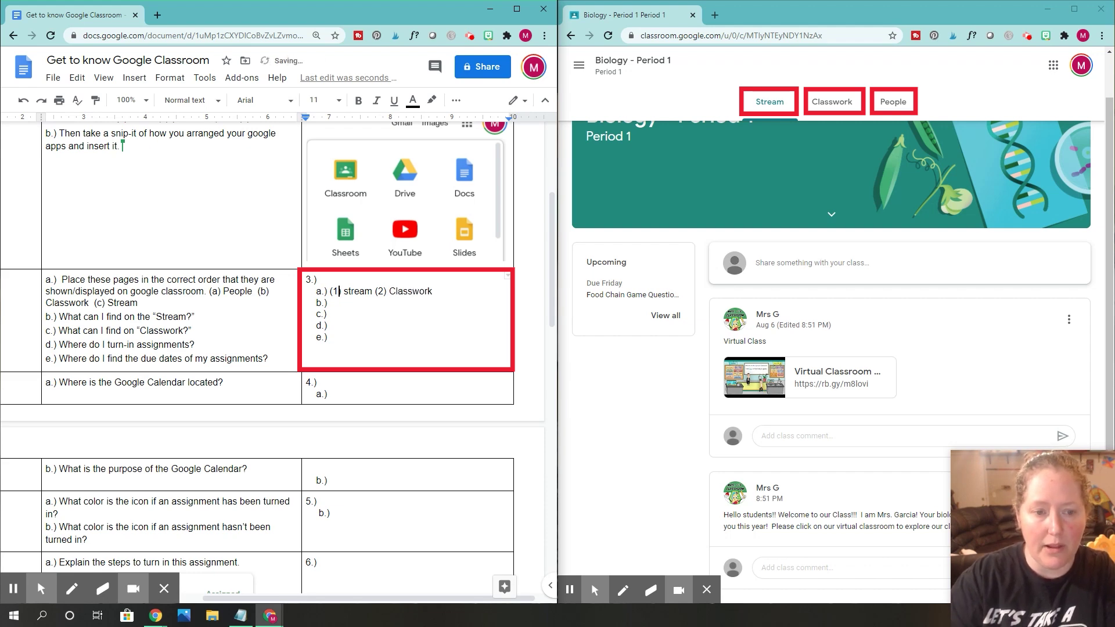
key(Right)
key(Right)
key(Delete)
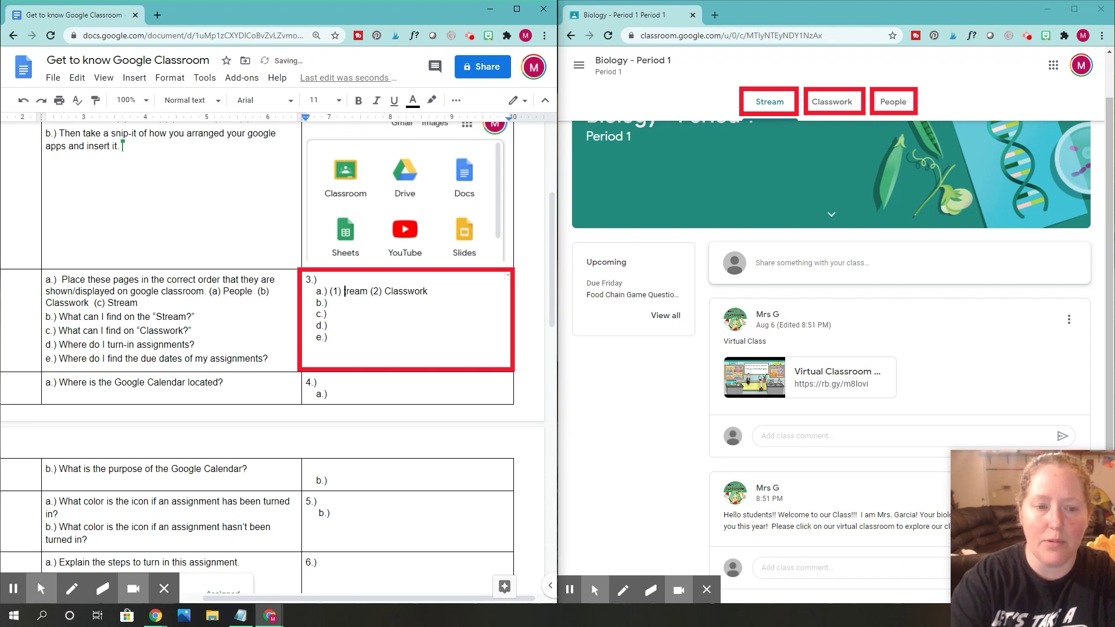
text(St)
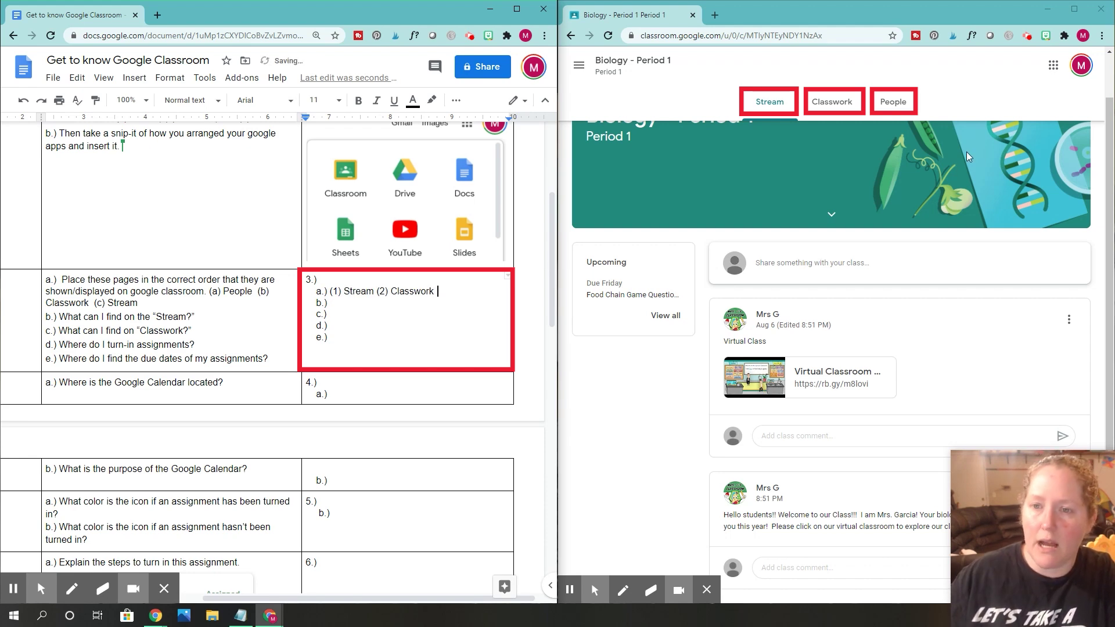
text( (3) People)
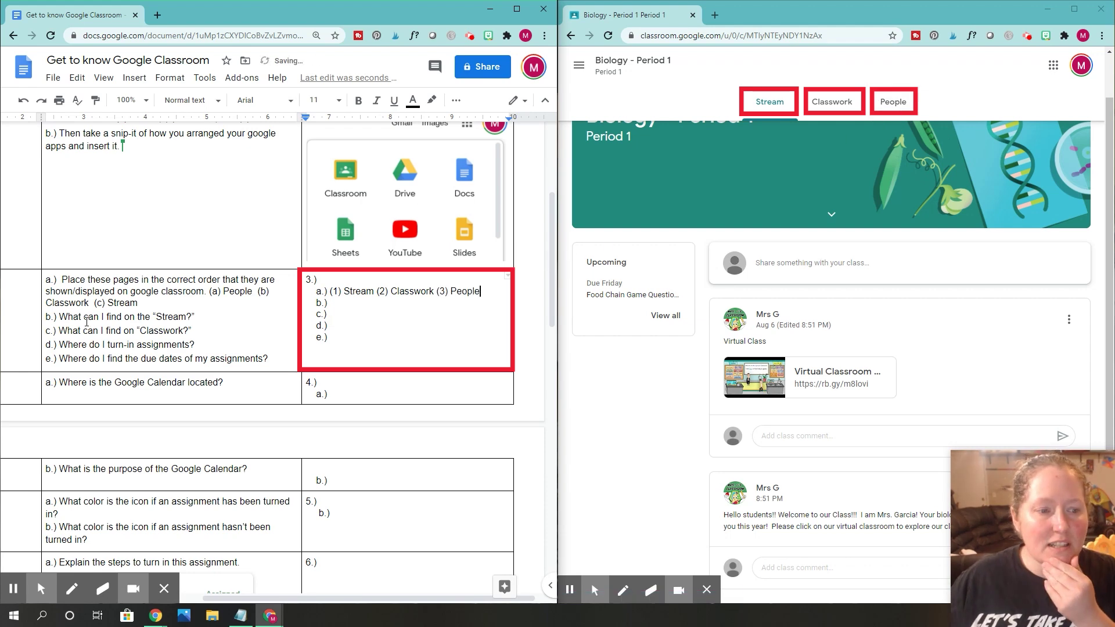
drag(47, 322, 208, 322)
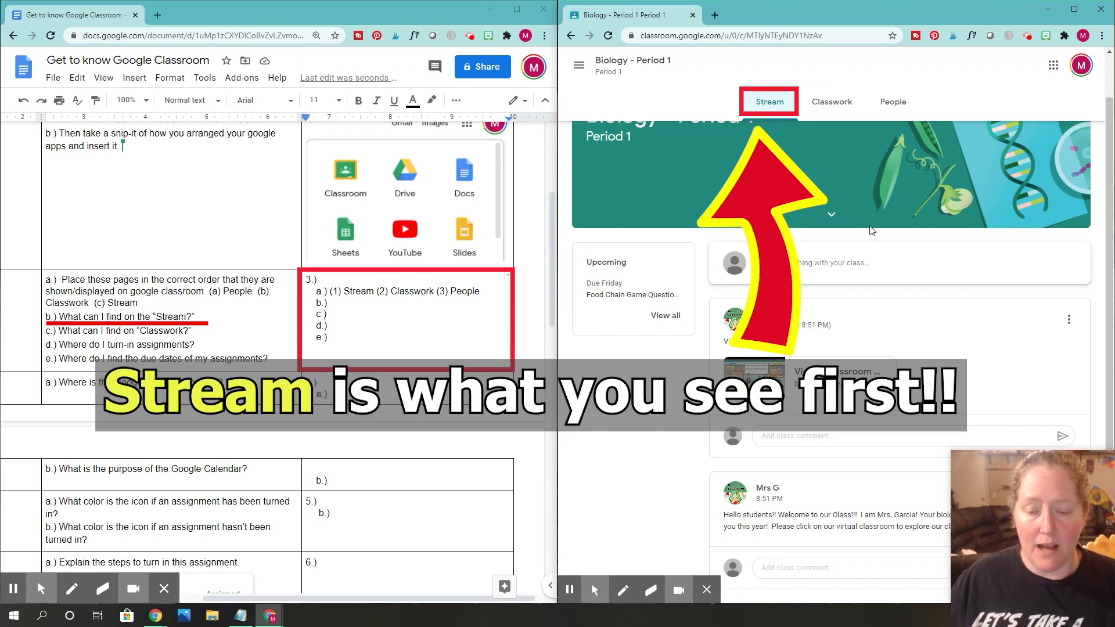
drag(968, 481, 27, 25)
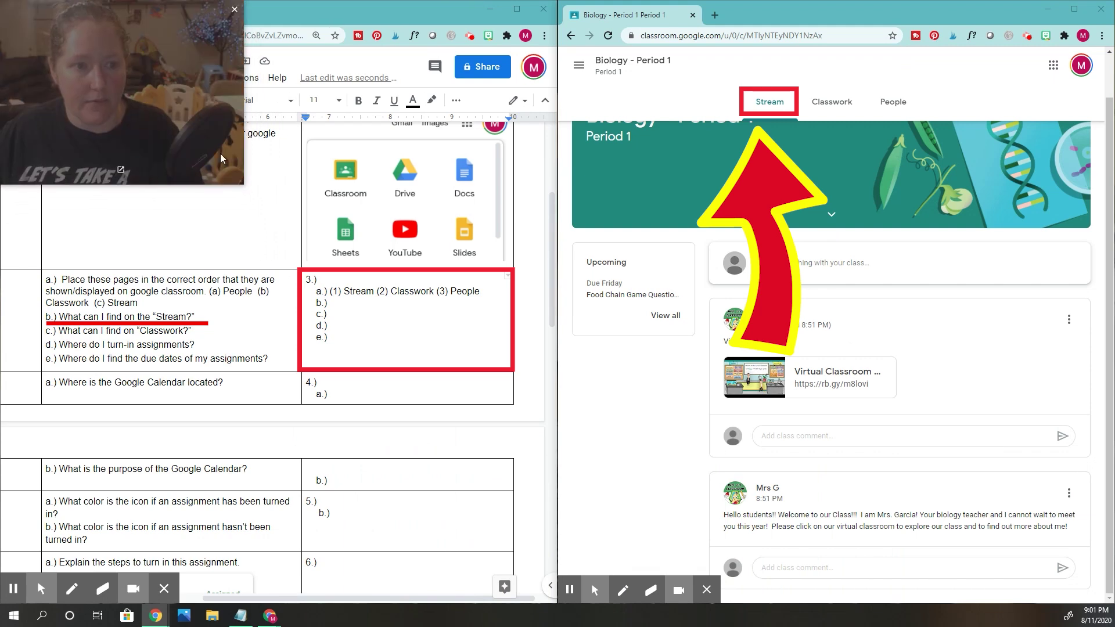
drag(242, 183, 172, 156)
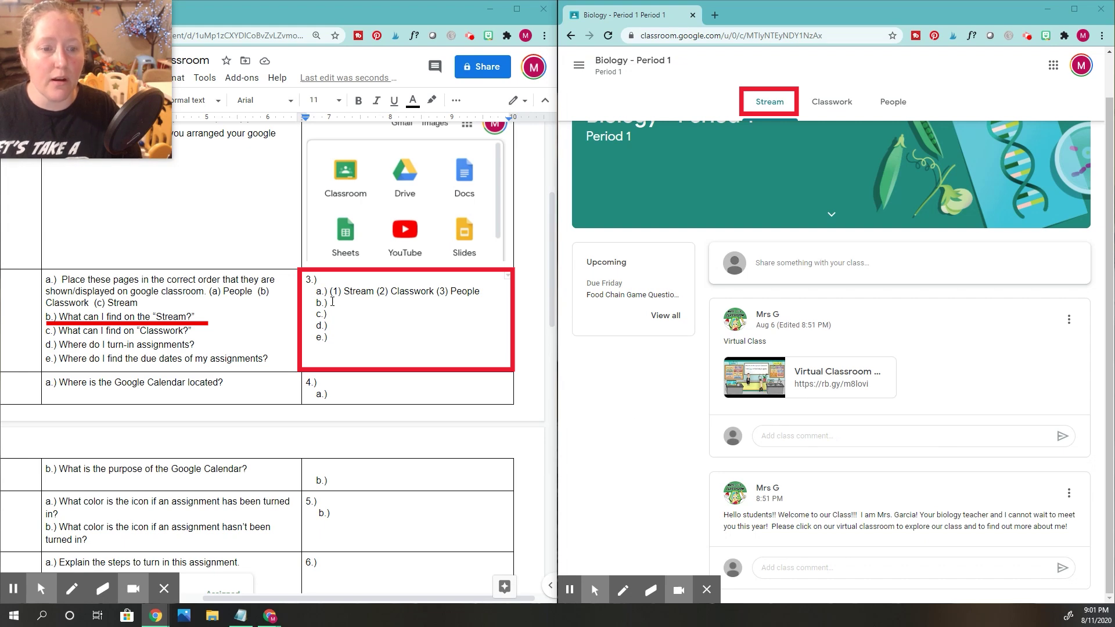
- Answer question 3b in the worksheet with "announcements (can have other things)"
click(341, 305)
click(340, 302)
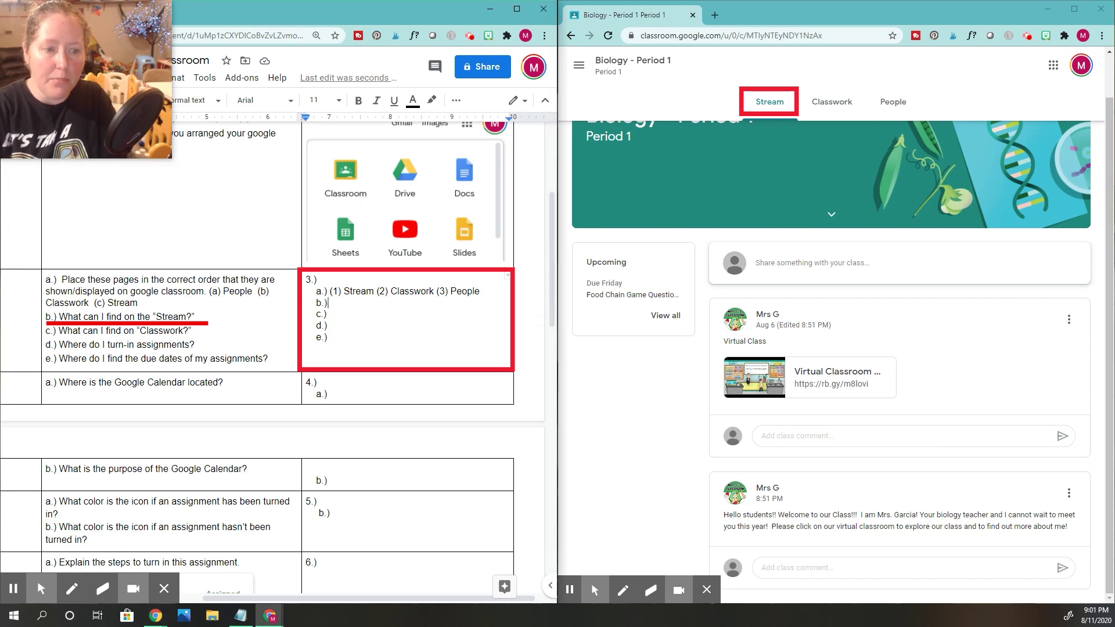
text(announcements ()
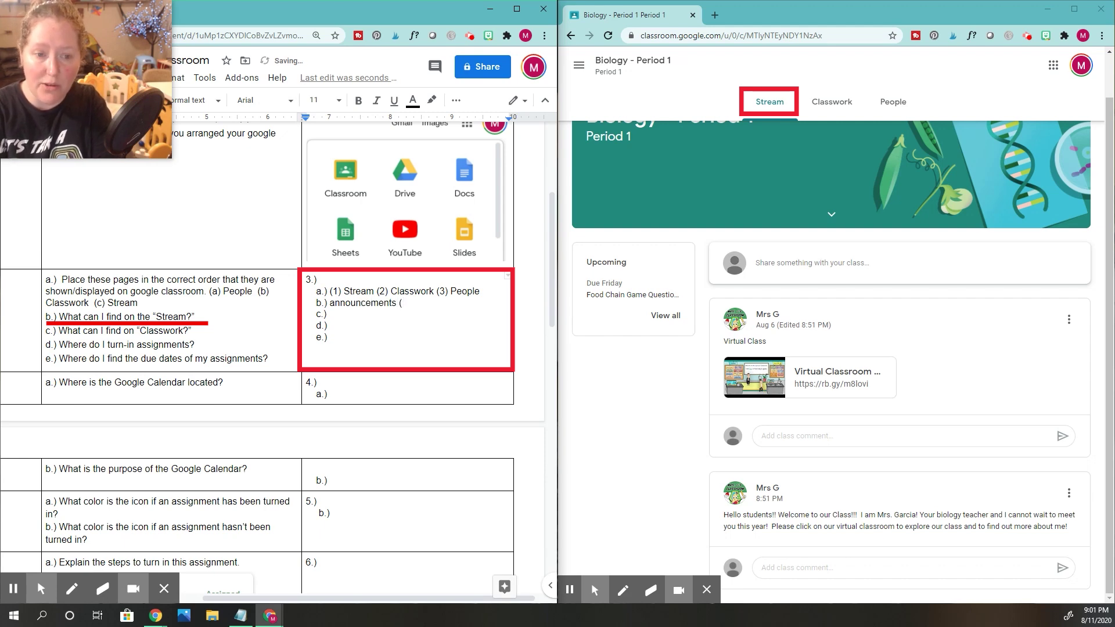
text(can have )
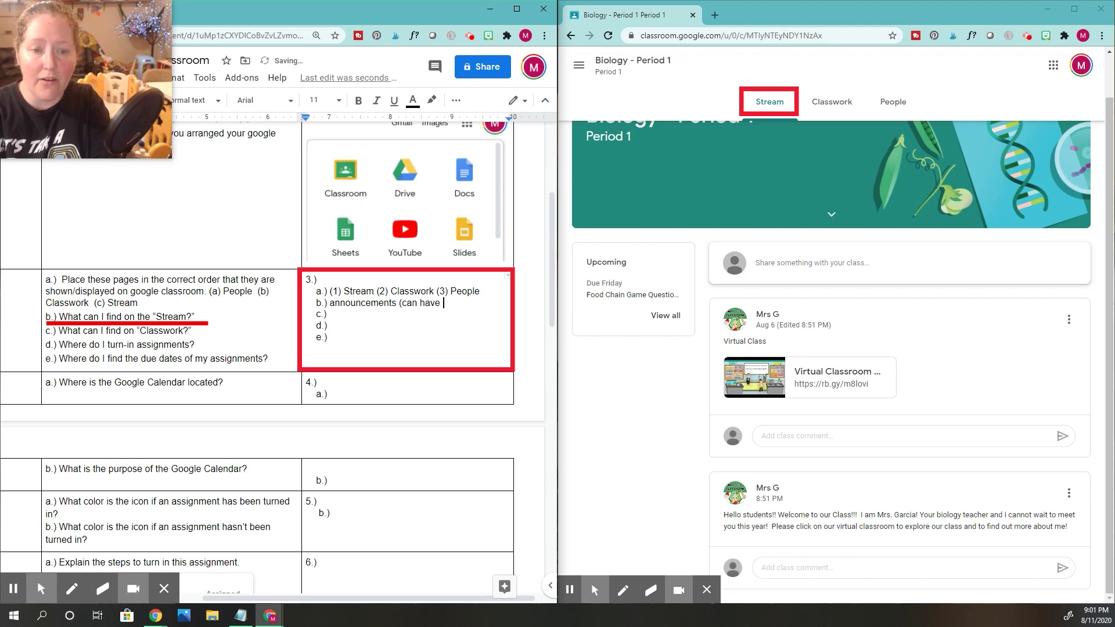
text(other things))
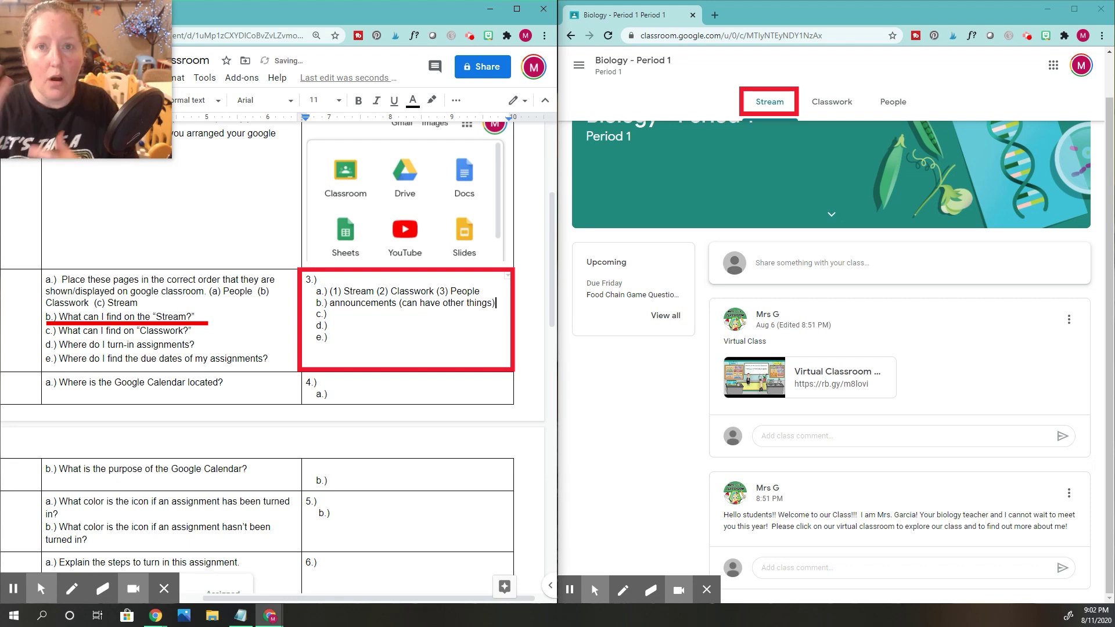
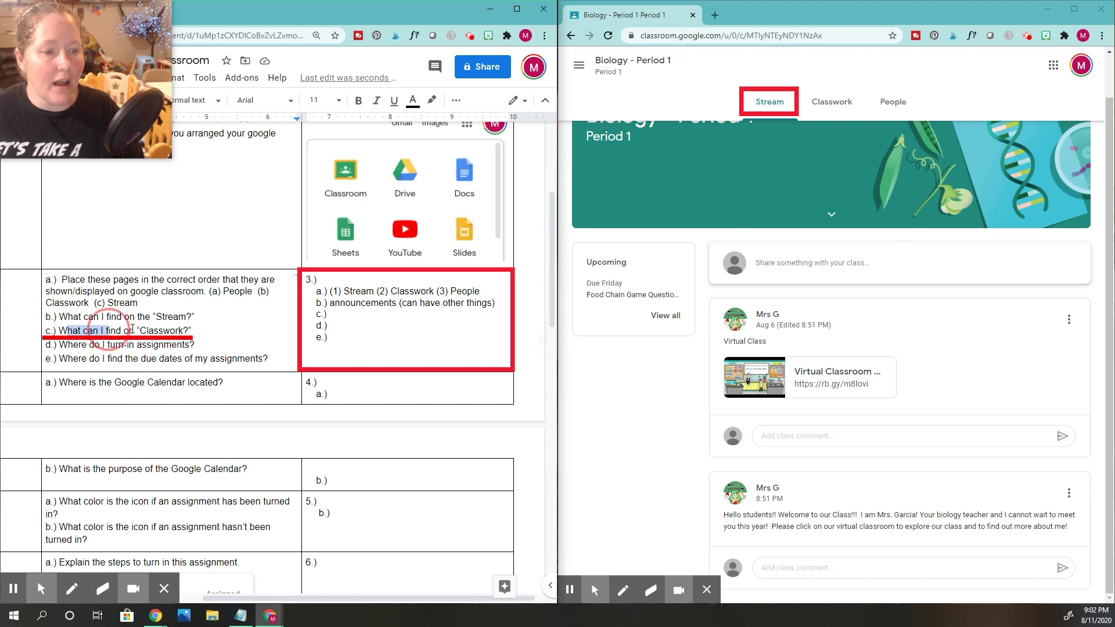
- Open the Biology class's Classwork page and enter "ASSIGNMENTS" as the answer to question 3c
click(175, 329)
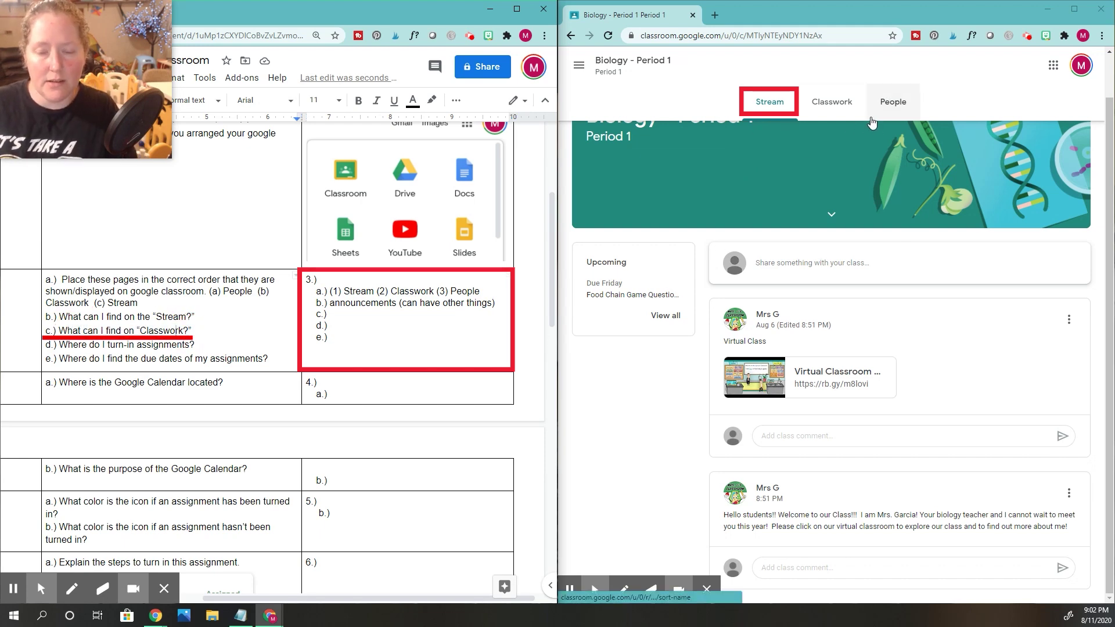
click(832, 101)
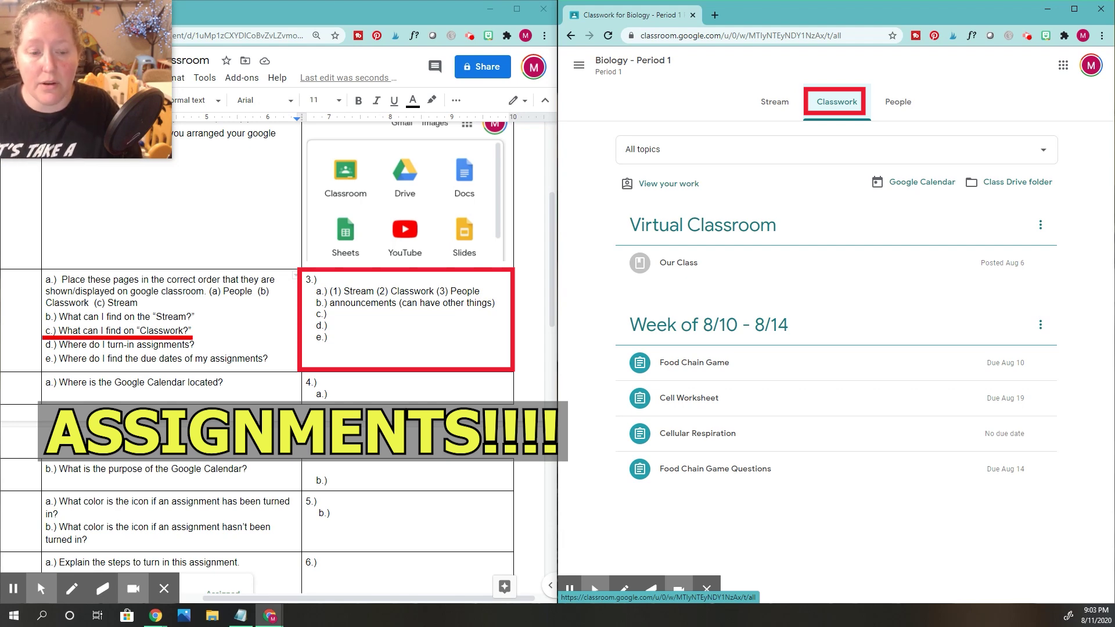
click(328, 315)
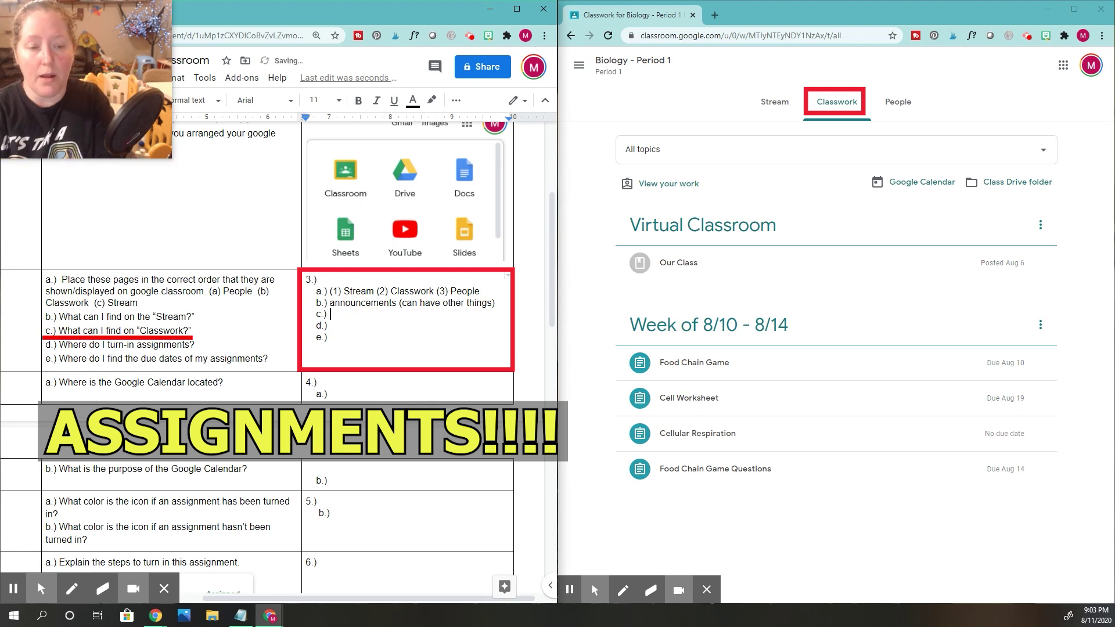
text(ASSIGNMENTS)
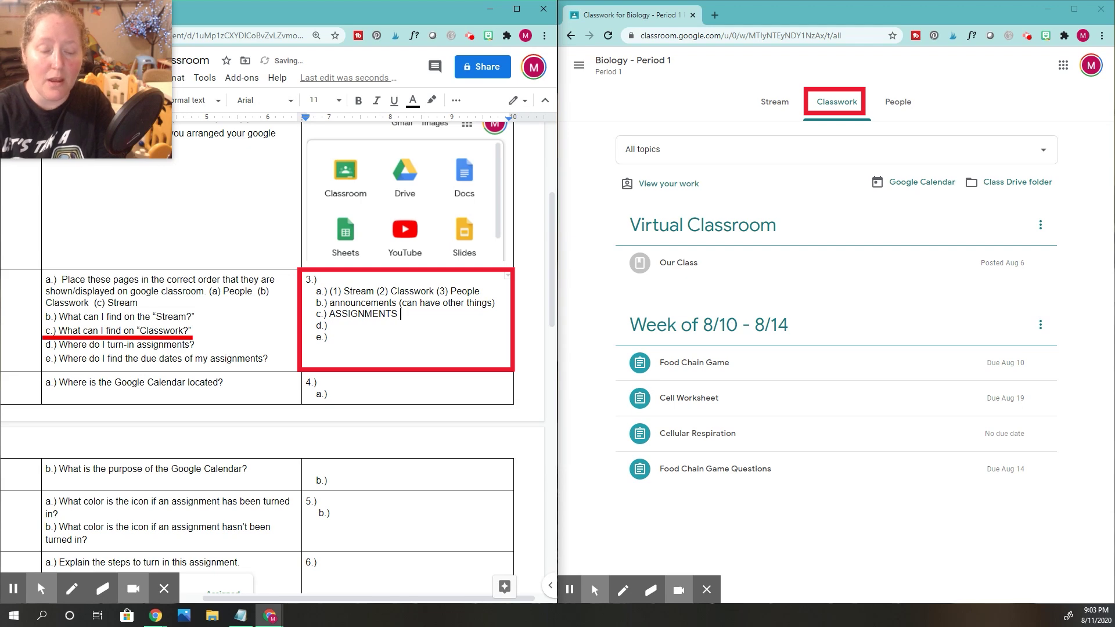
- Extend the answer to question 3c after "ASSIGNMENTS" with "(other things - quizzes, questions, material"
text( (quiz)
key(BackSpace)
key(BackSpace)
key(BackSpace)
key(BackSpace)
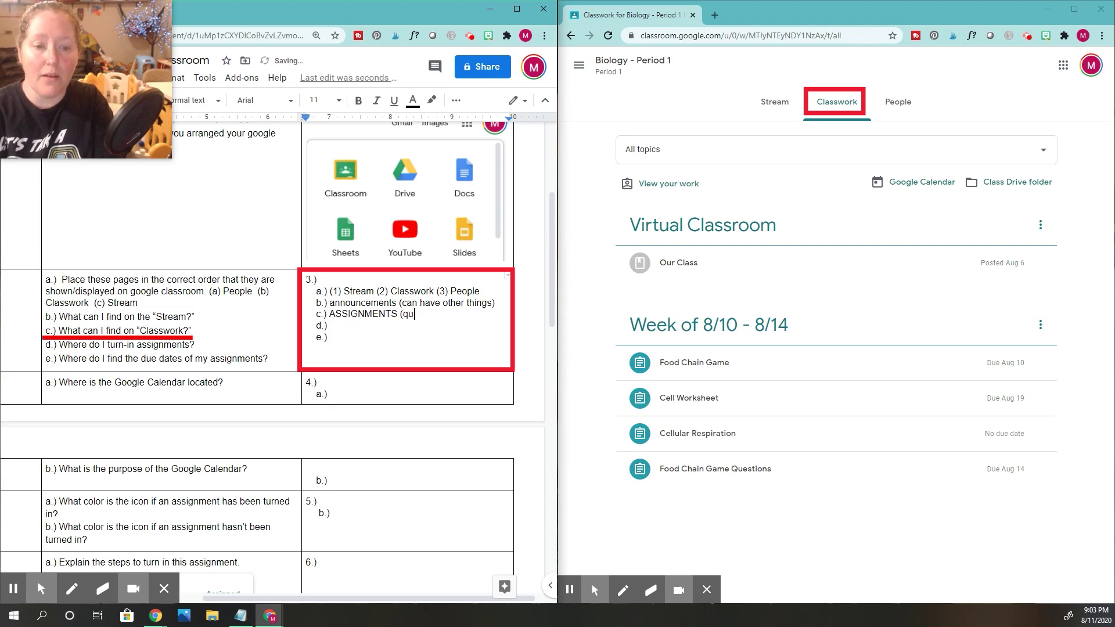
text(quiz)
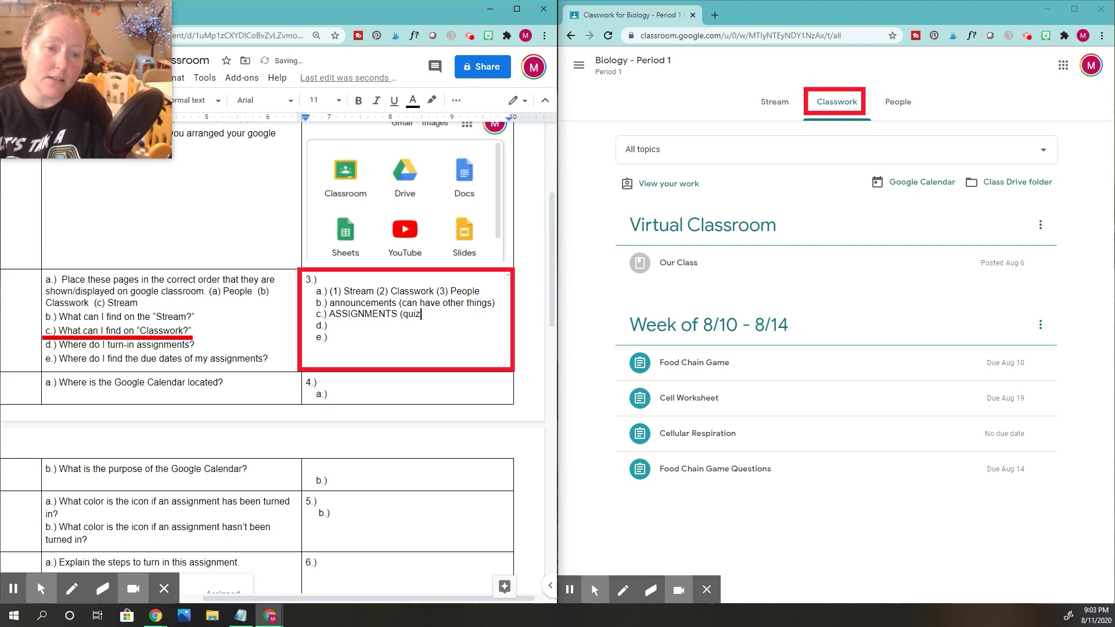
key(BackSpace)
key(BackSpace)
key(BackSpace)
key(BackSpace)
text(other thi)
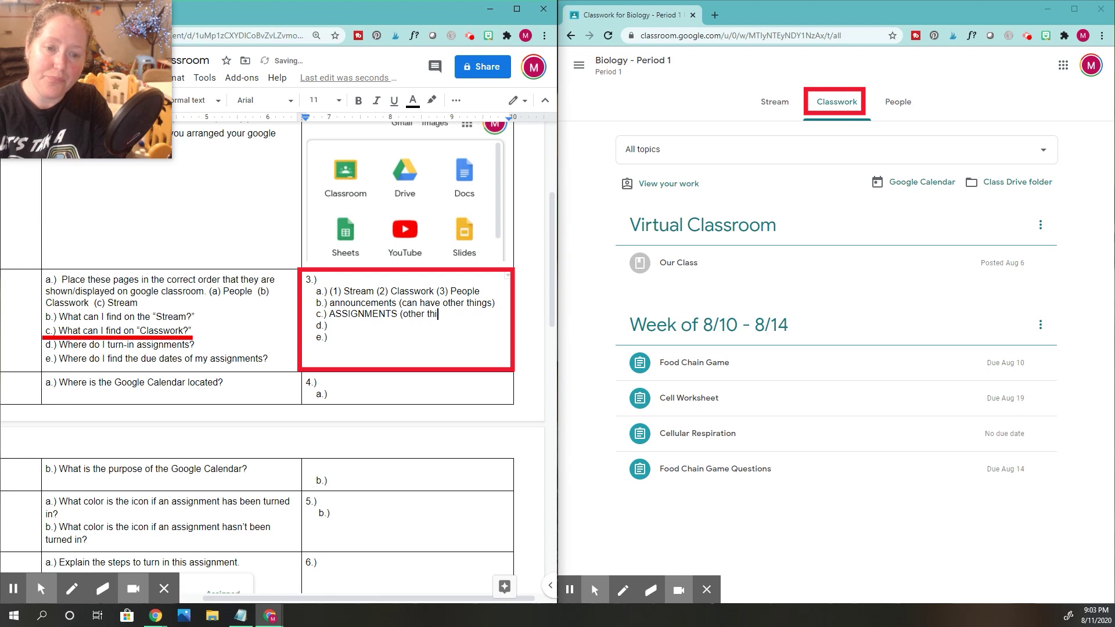
text(ngs - quizze)
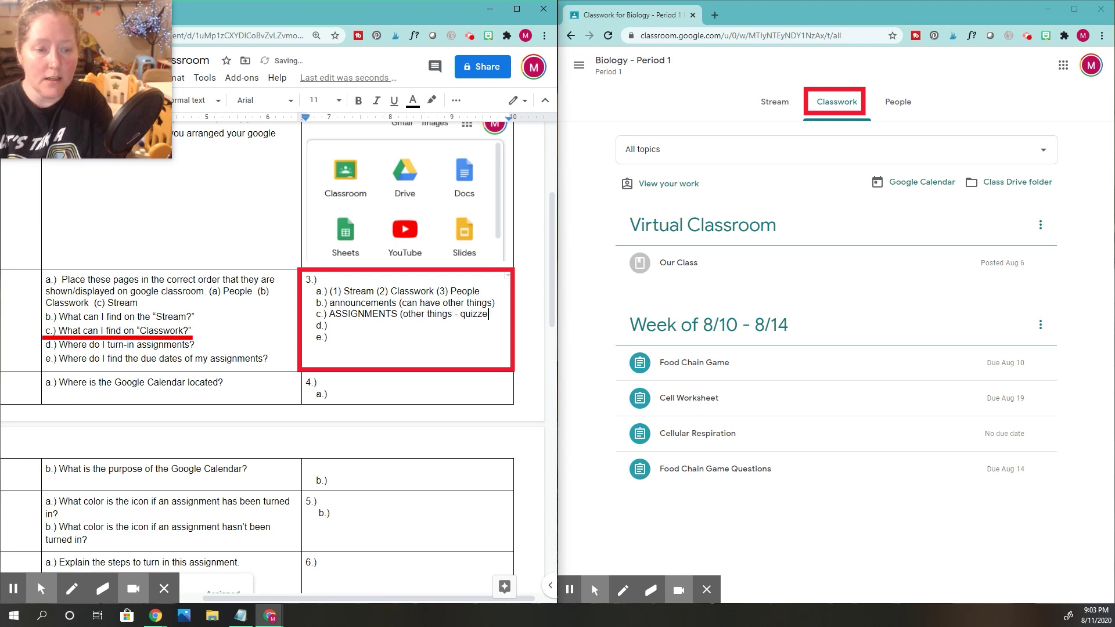
text(s, quest)
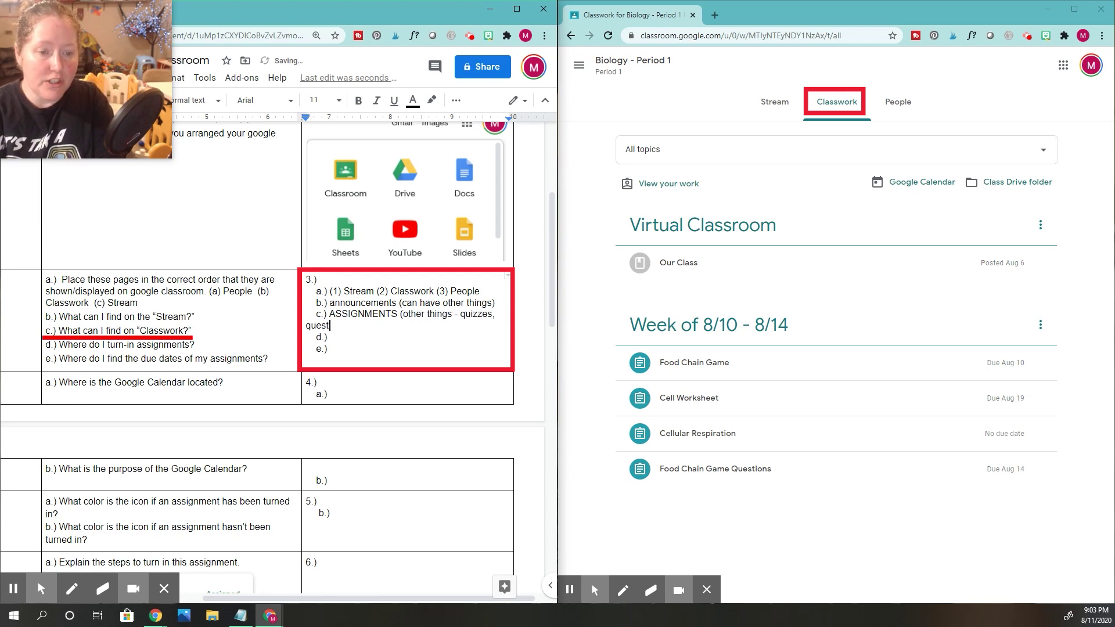
text(ions, )
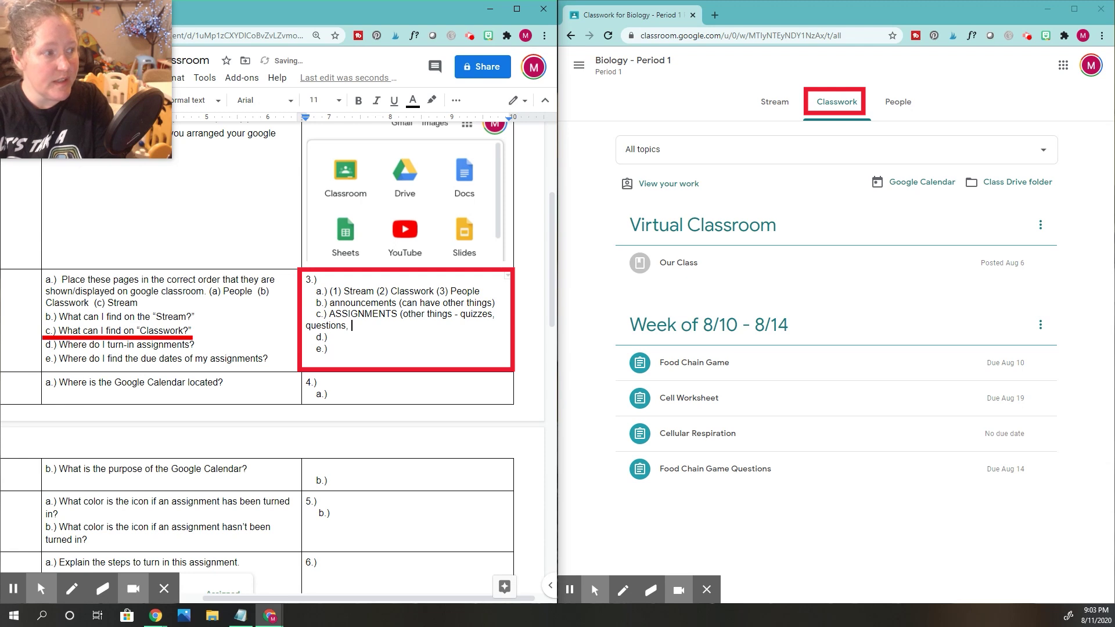
text(material )
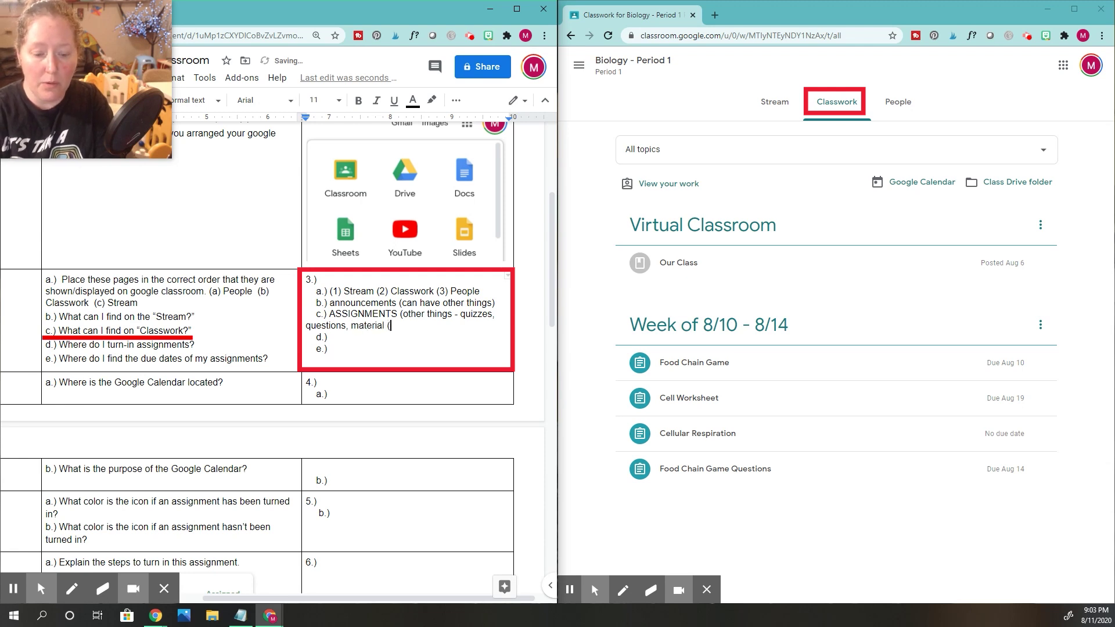
- Finish the answer to question 3c by adding "(virtual classroom)" after "material"
text((google clas)
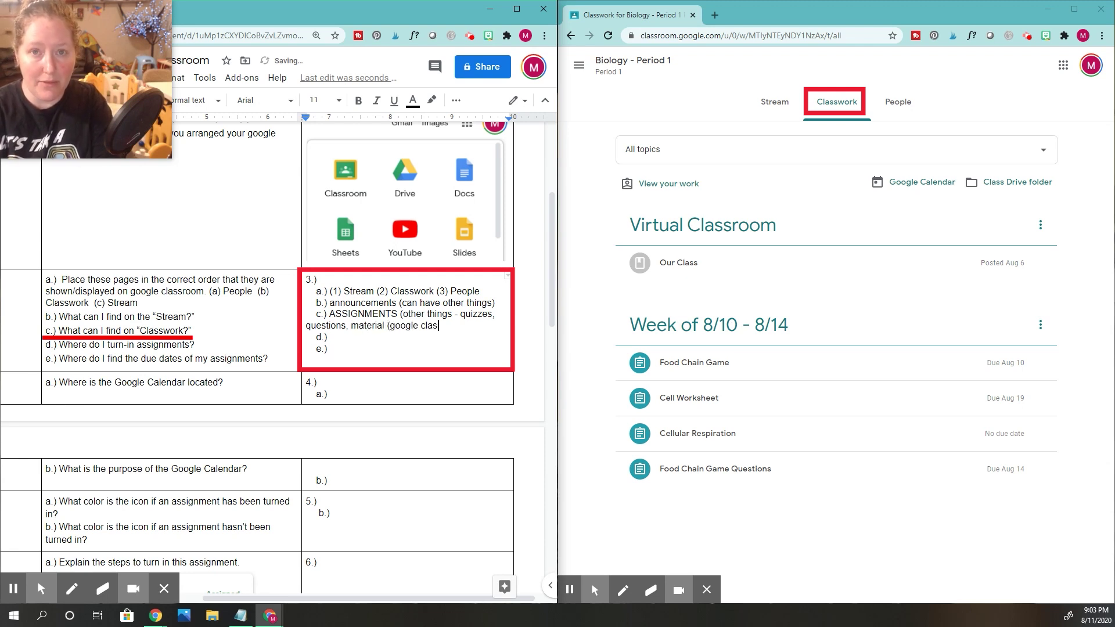
key(BackSpace)
key(BackSpace)
key(BackSpace)
key(BackSpace)
key(BackSpace)
key(BackSpace)
key(BackSpace)
key(BackSpace)
key(BackSpace)
key(BackSpace)
key(BackSpace)
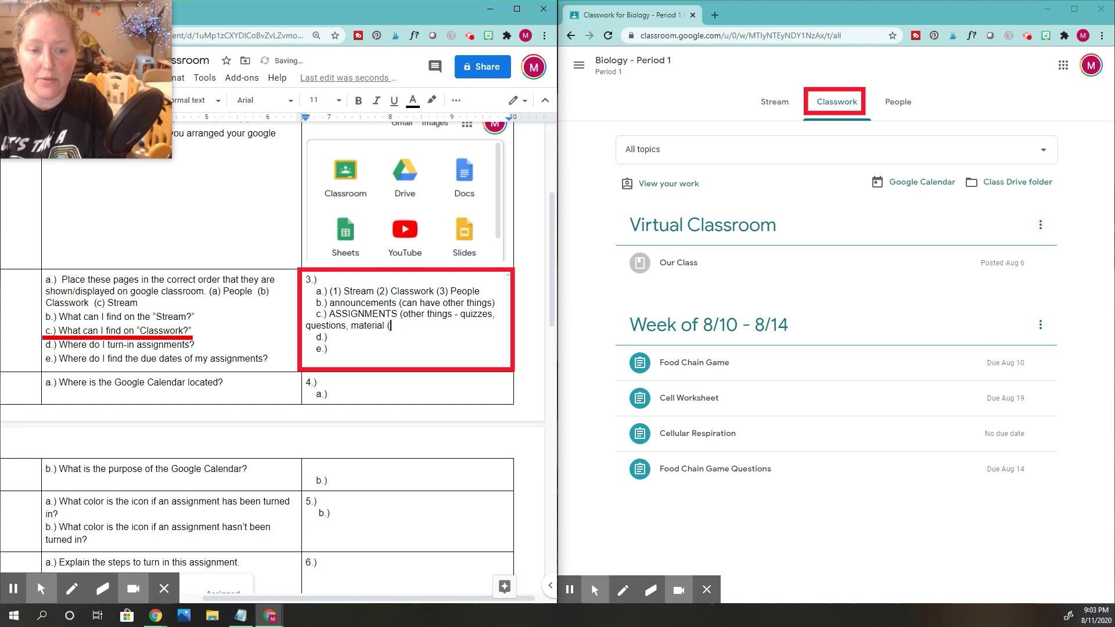
text(virtual classroom))
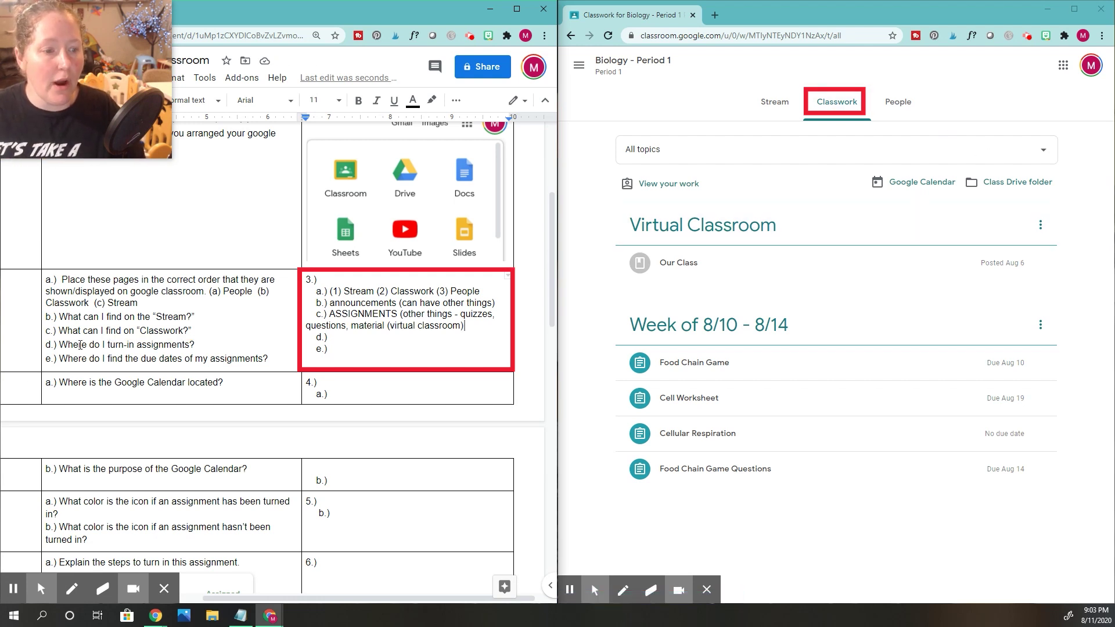
- Answer question 3d, about where to turn in assignments, with "CLASSWORK page"
mouse_move(92, 346)
mouse_down()
mouse_move(113, 360)
mouse_move(191, 350)
mouse_up()
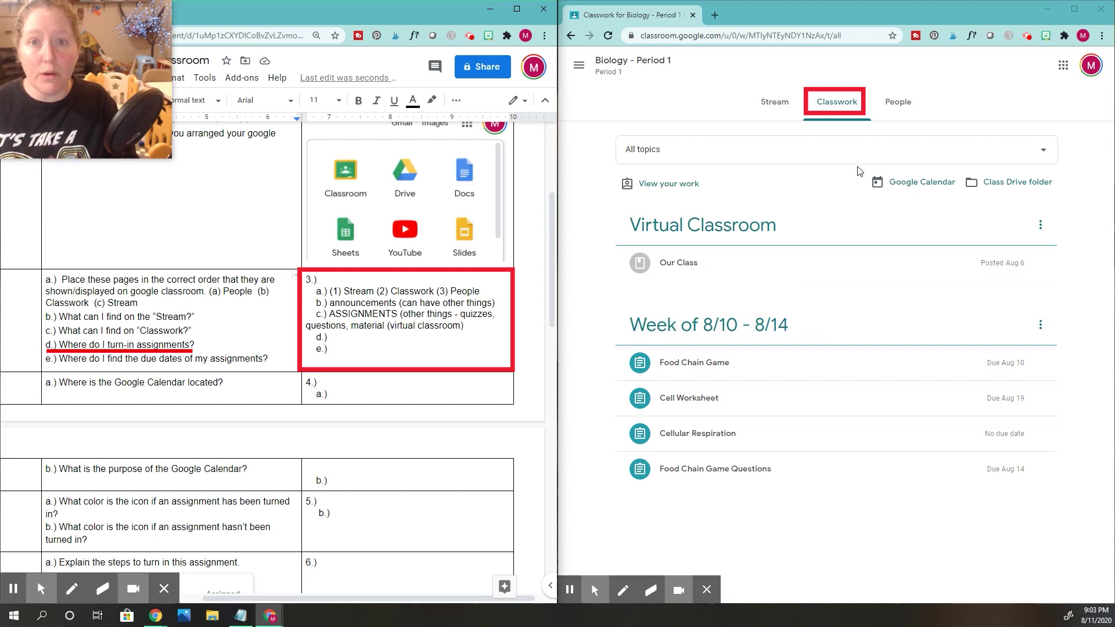
click(835, 115)
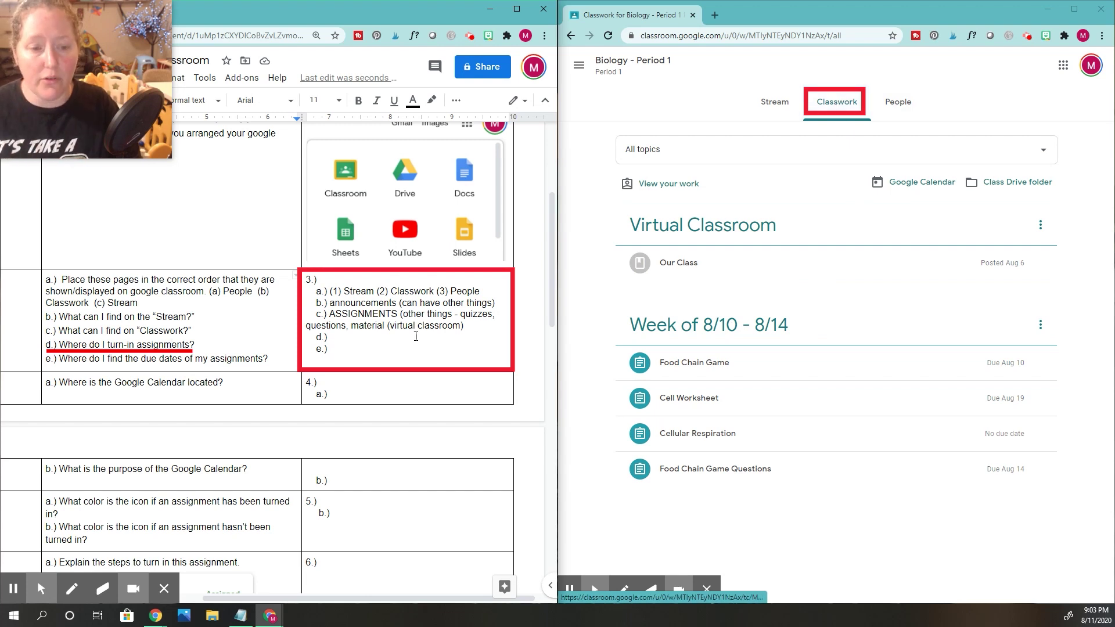
click(353, 337)
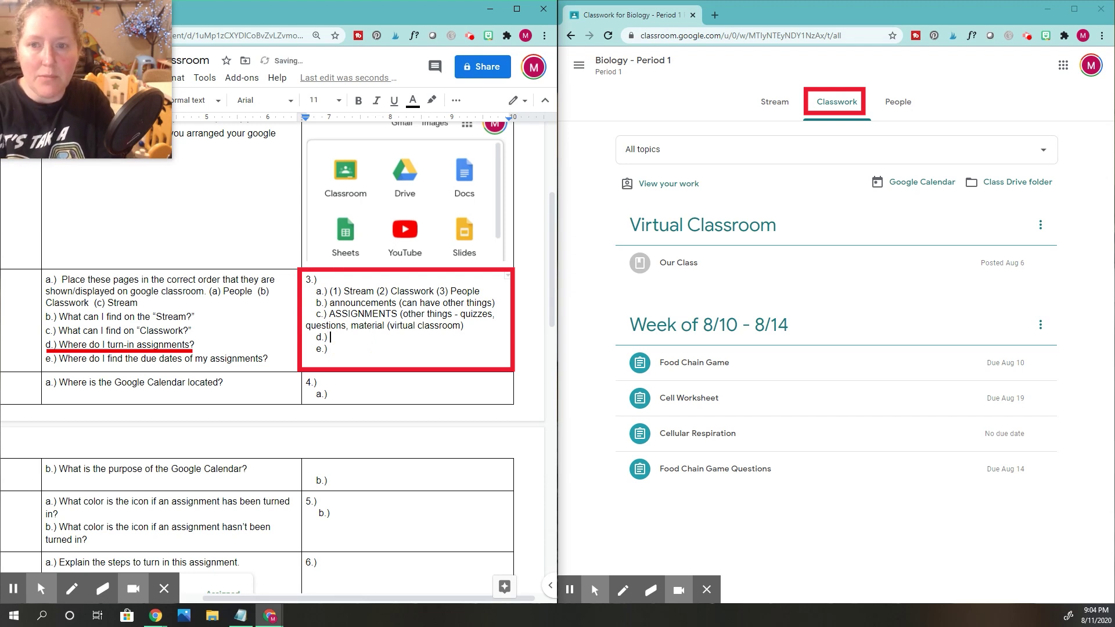
text(CLASSWORK)
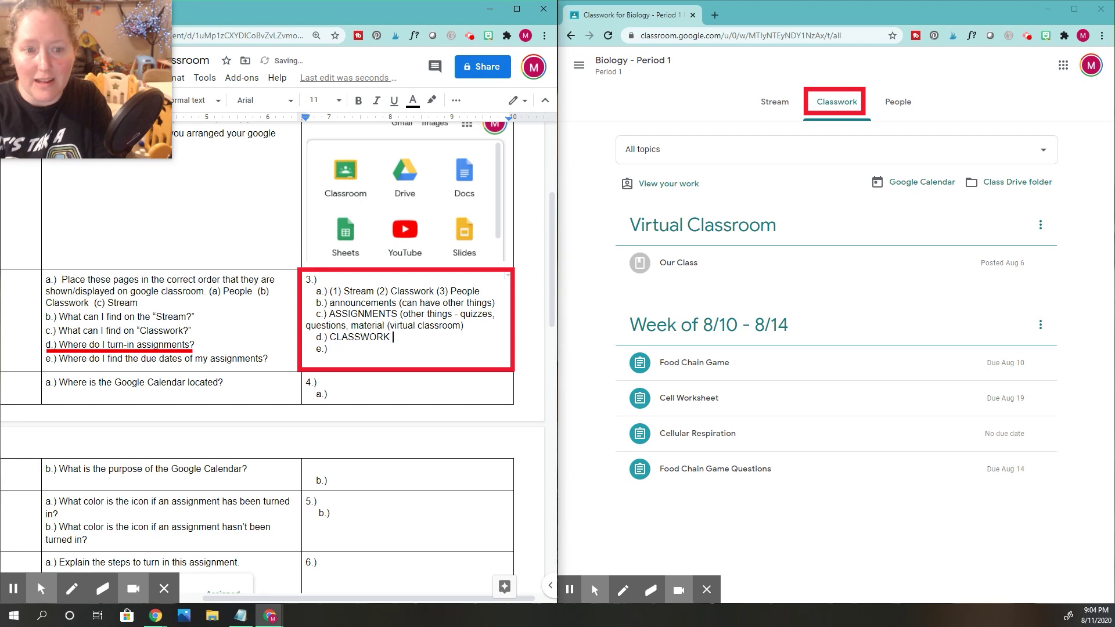
text( page)
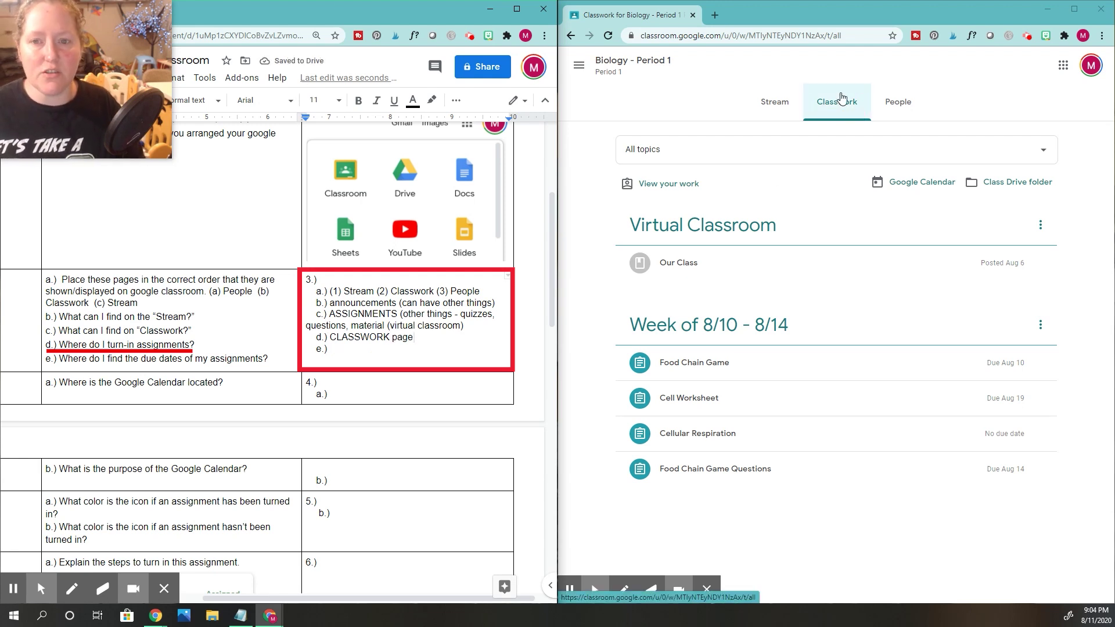
- Check the Biology class's People and Classwork pages and answer question 3e, about assignment due dates, with "CLASSWORK page"
click(897, 101)
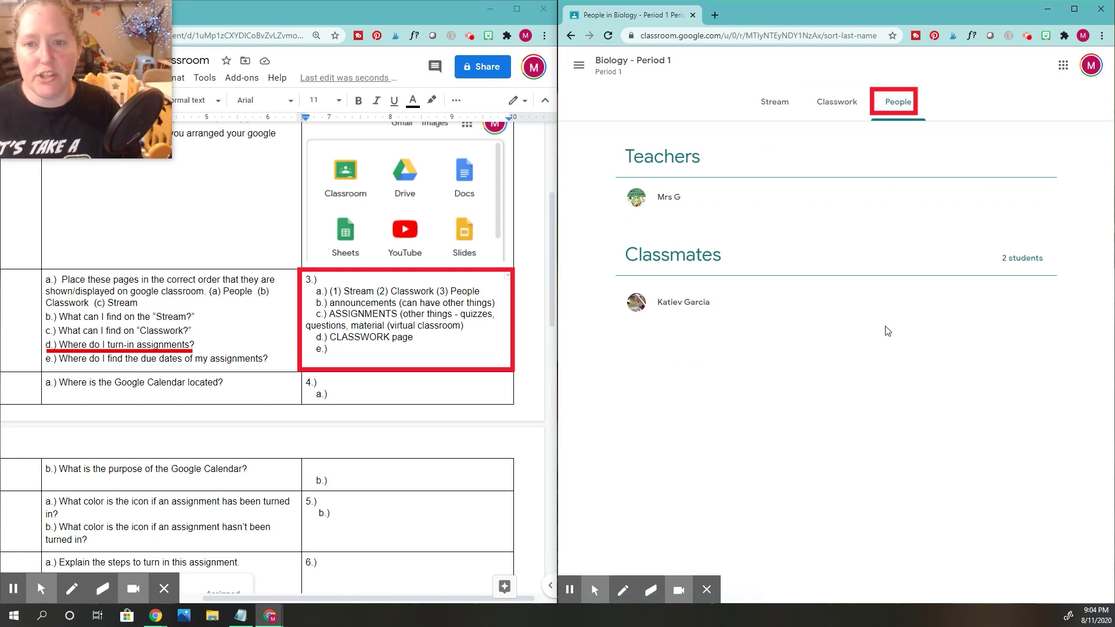
click(837, 105)
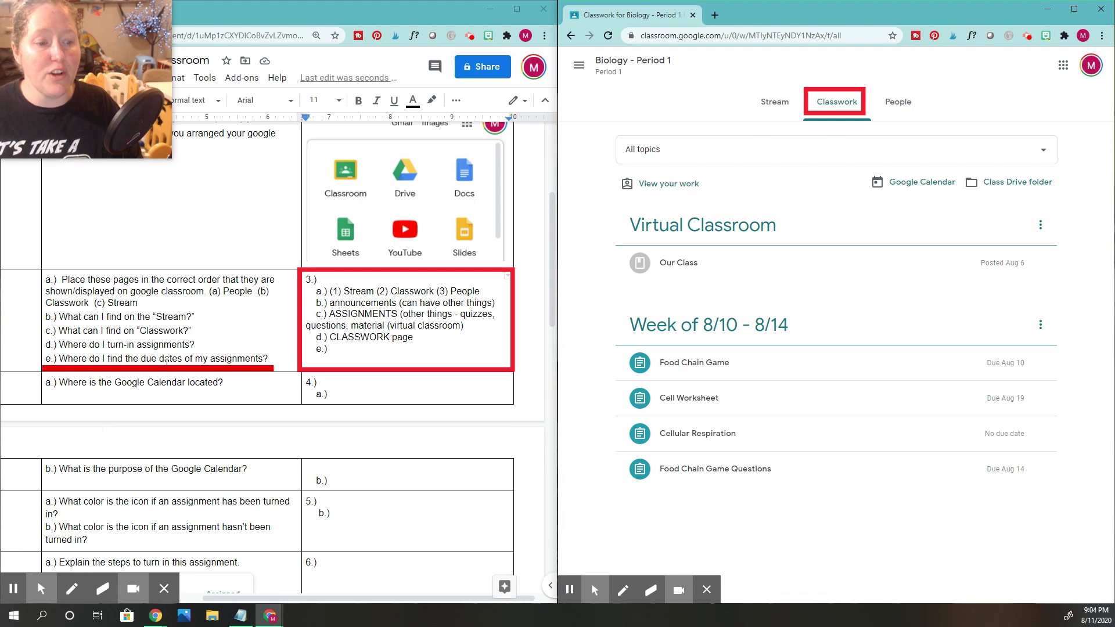
double_click(337, 350)
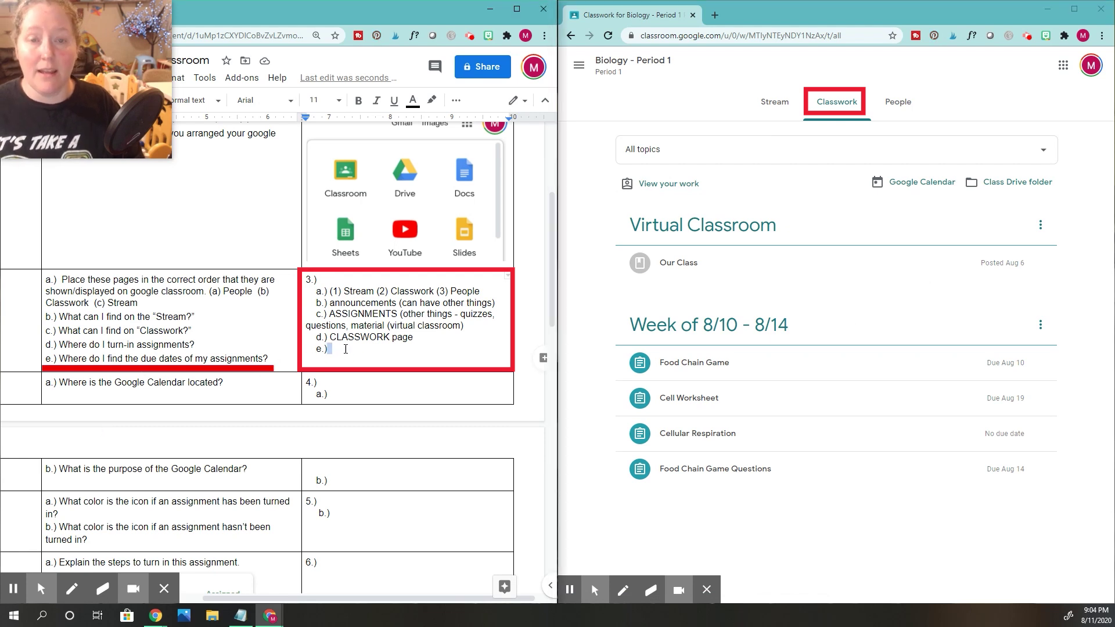
key(BackSpace)
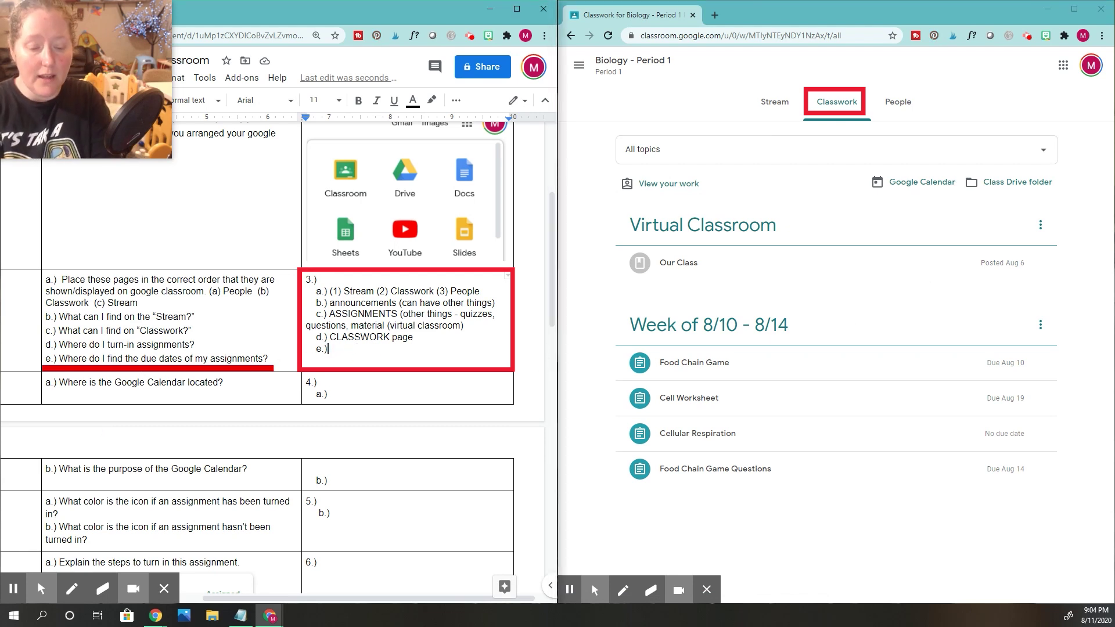
text(CLASSWORK )
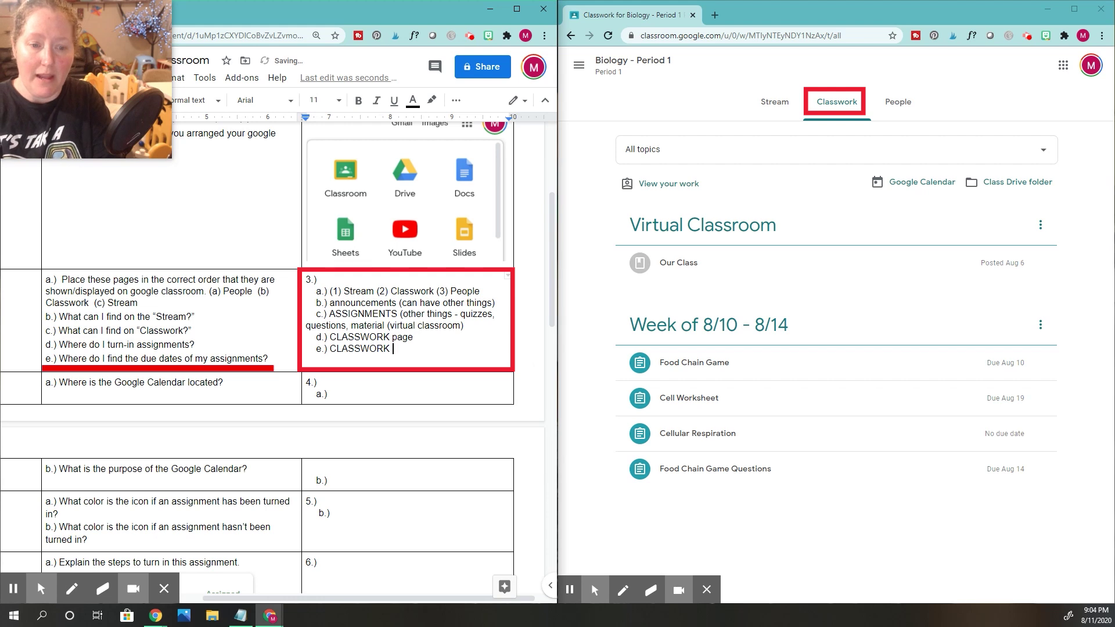
text(page)
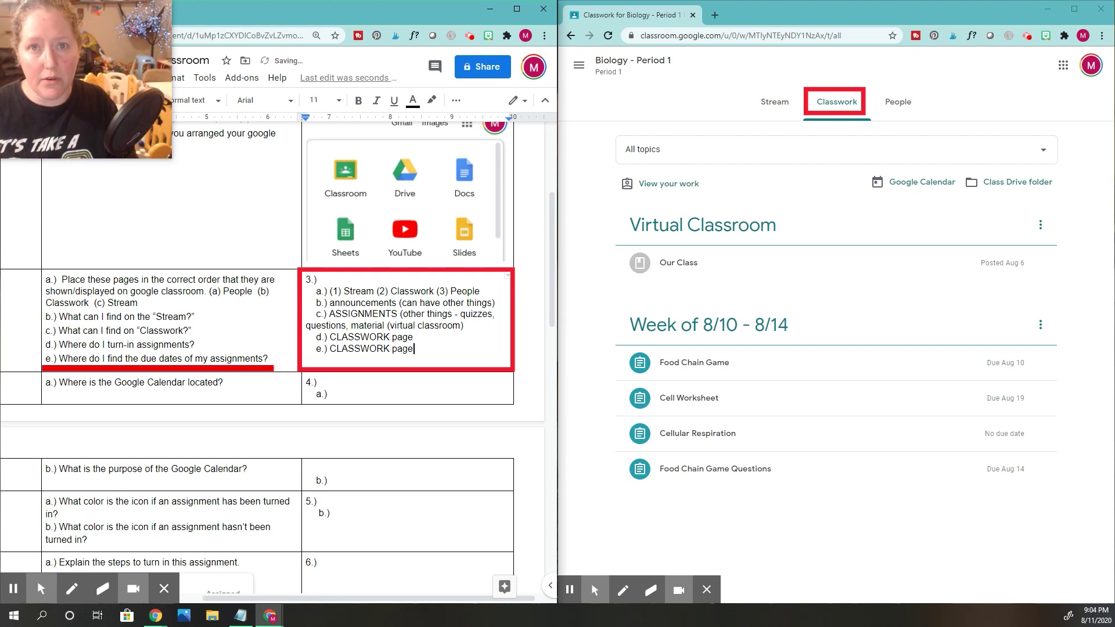